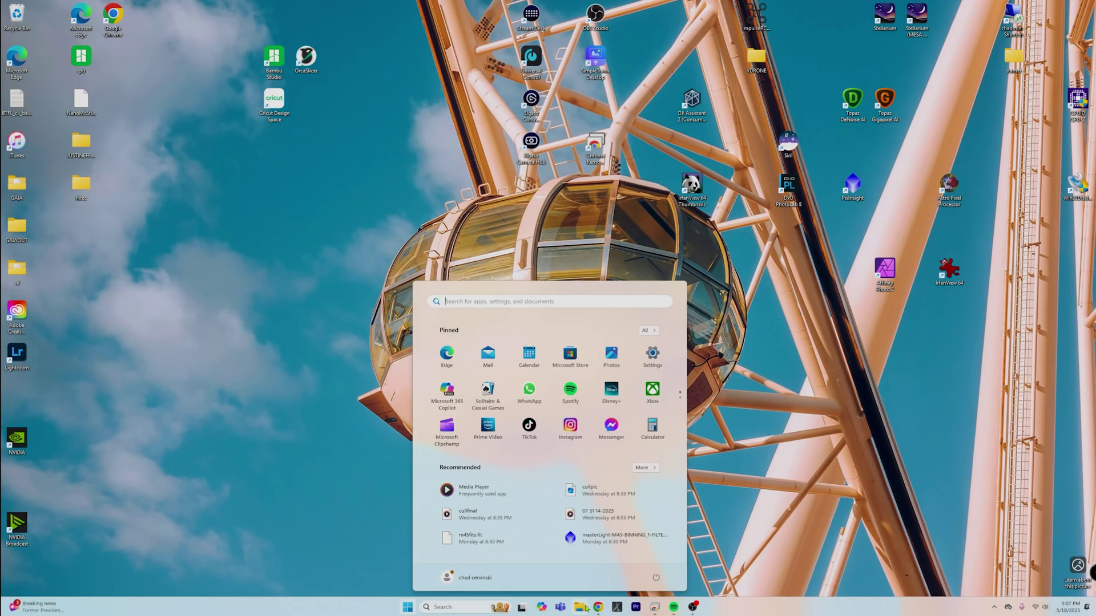
# Maximize Seti Astro's Suite to full screen and switch to the Blink Comparator tool
pyautogui.press('Escape')
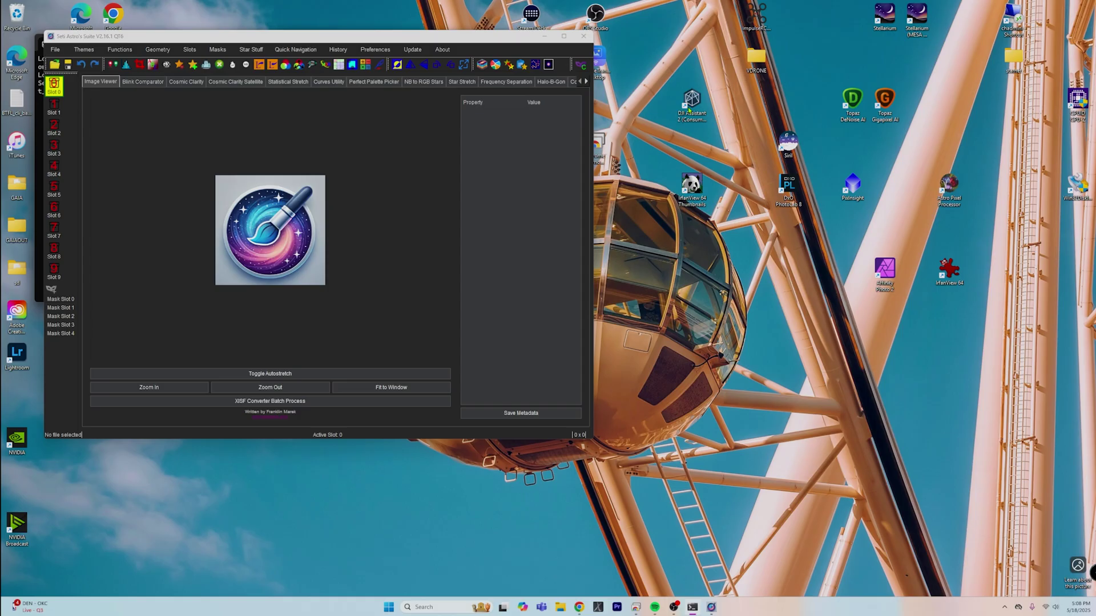
pyautogui.click(564, 38)
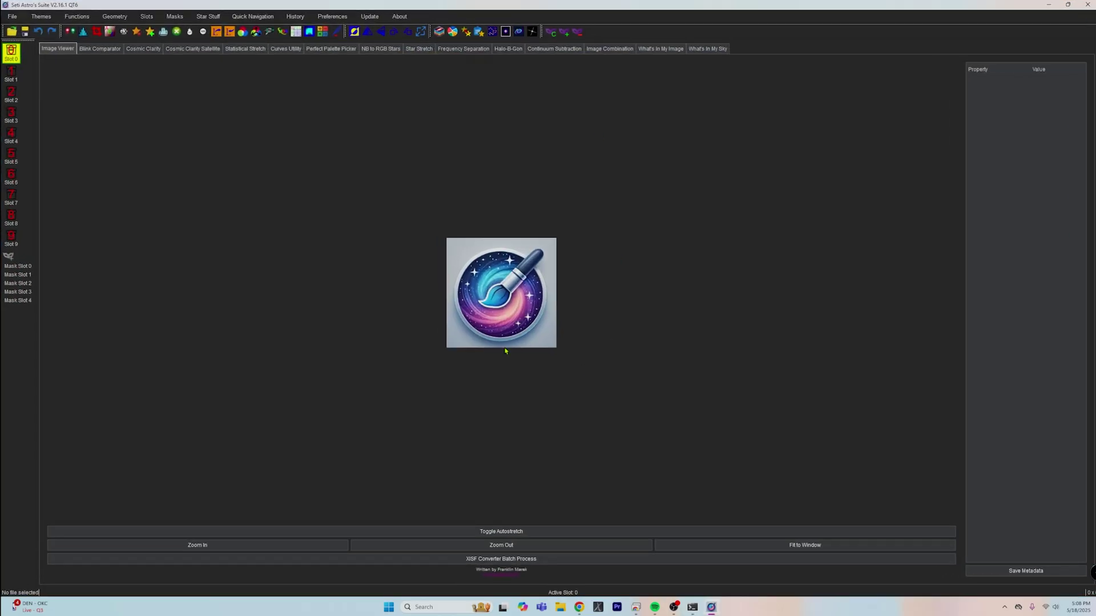
pyautogui.click(101, 49)
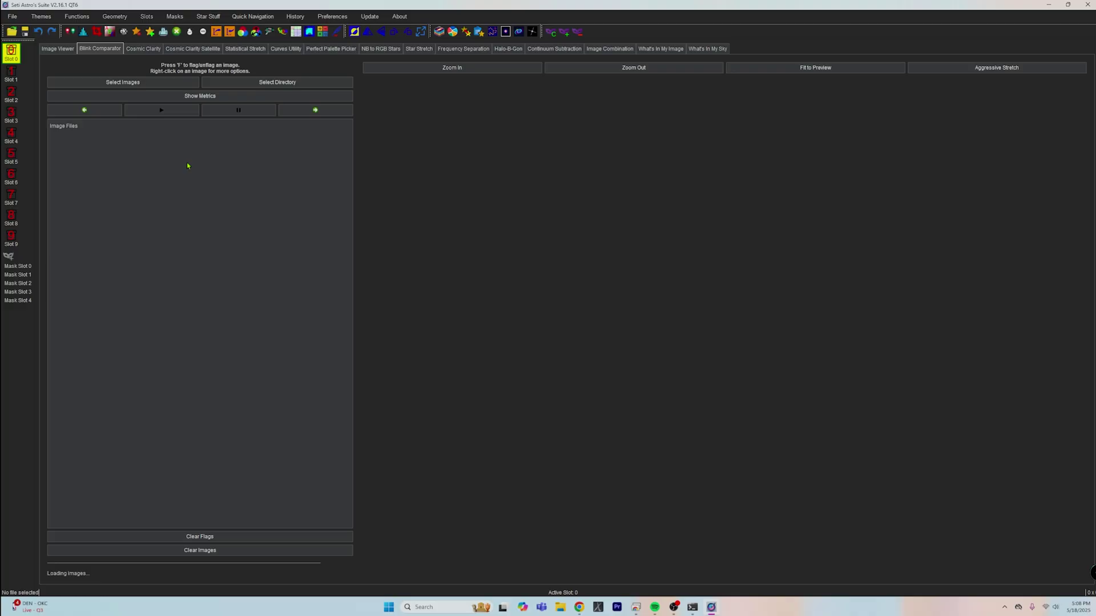
# Load the light frames from the m51 folder under ASIAIR (G:) > M51
pyautogui.click(267, 83)
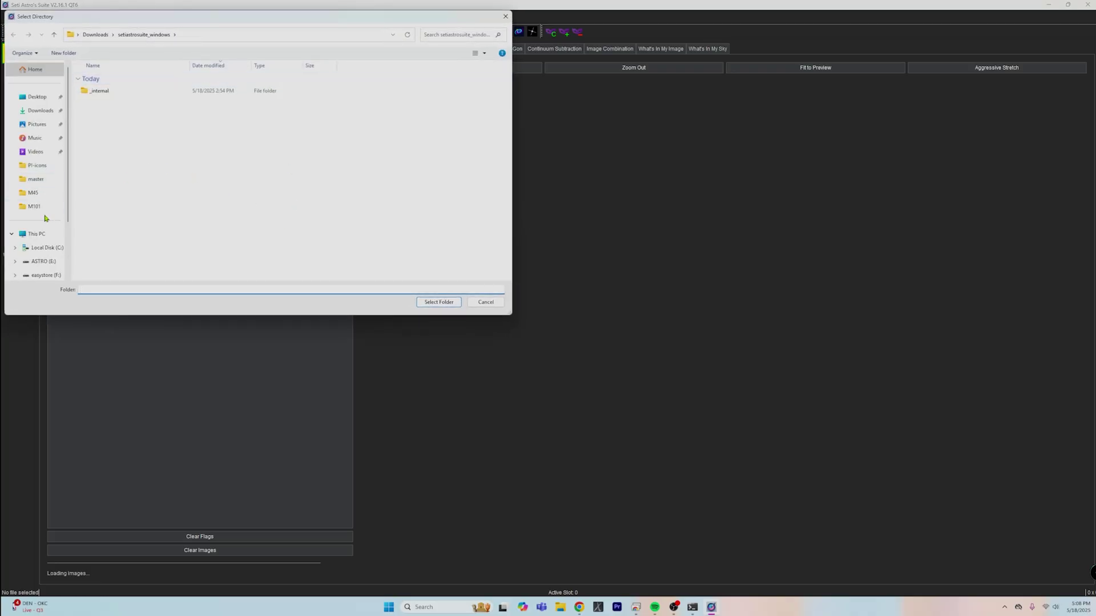
pyautogui.scroll(-2, 42, 252)
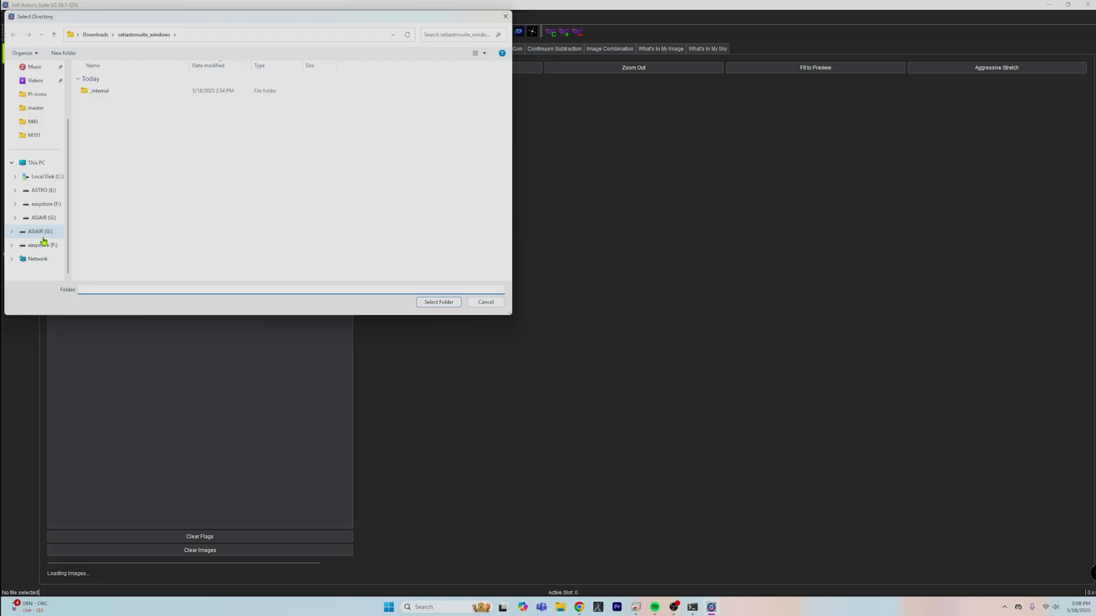
pyautogui.click(47, 233)
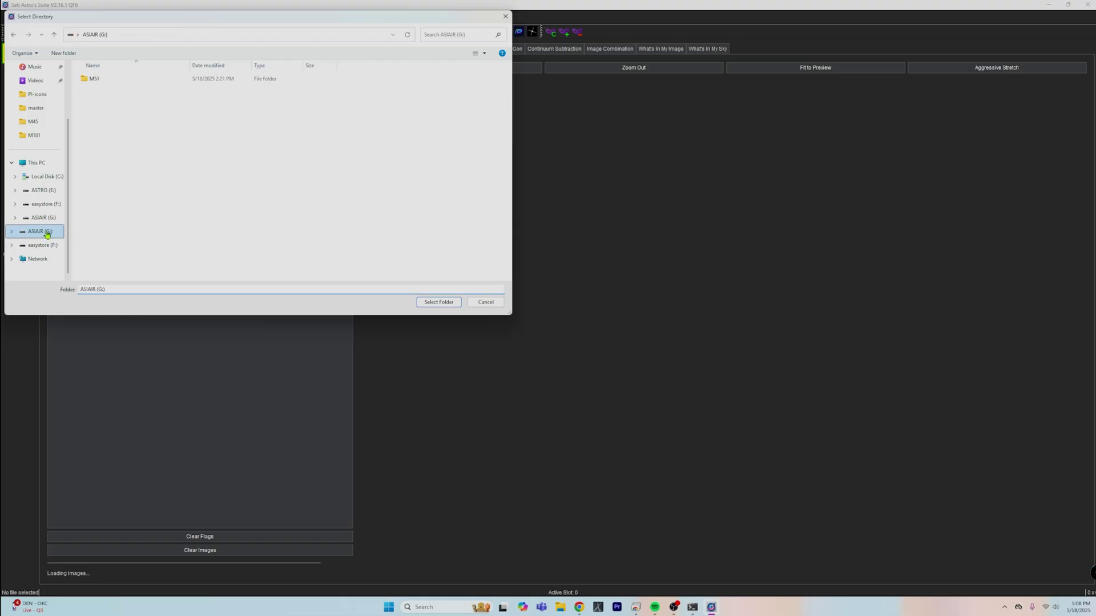
pyautogui.doubleClick(91, 78)
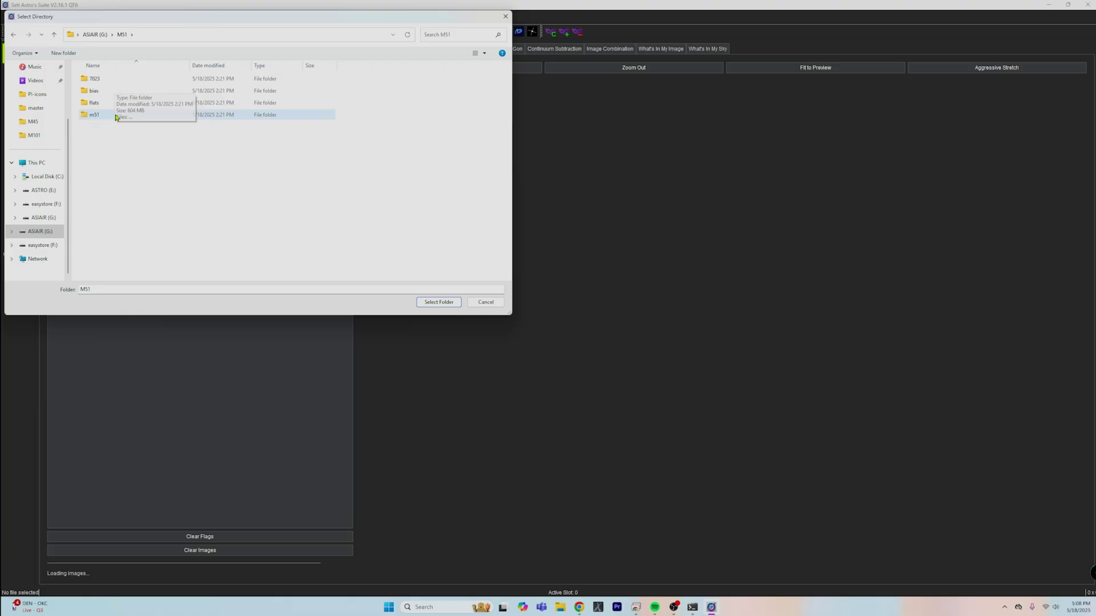
pyautogui.click(107, 115)
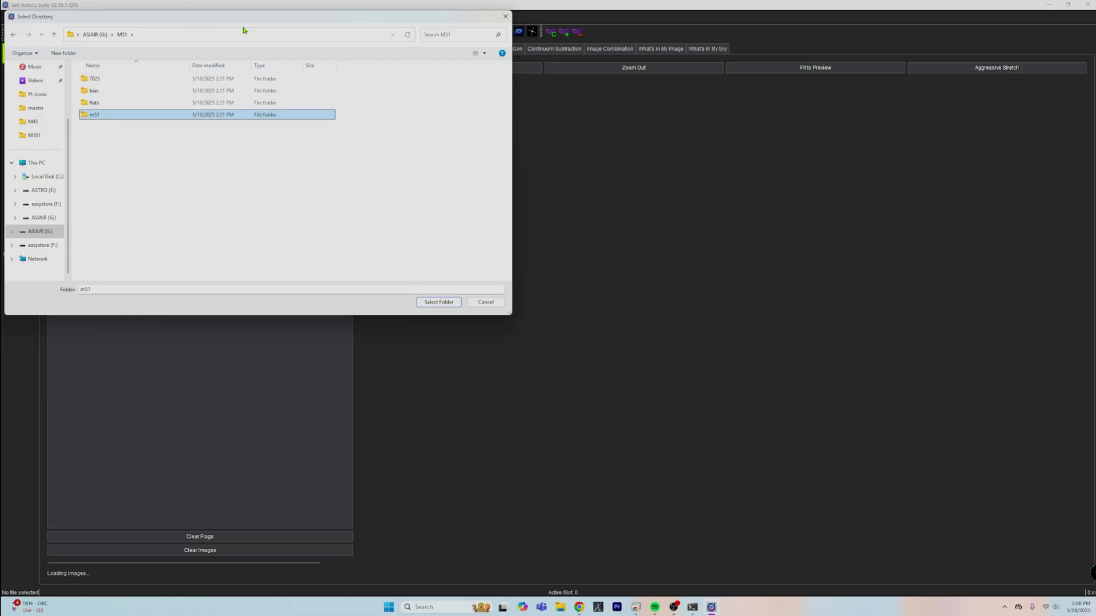
pyautogui.moveTo(181, 21); pyautogui.dragTo(728, 72)
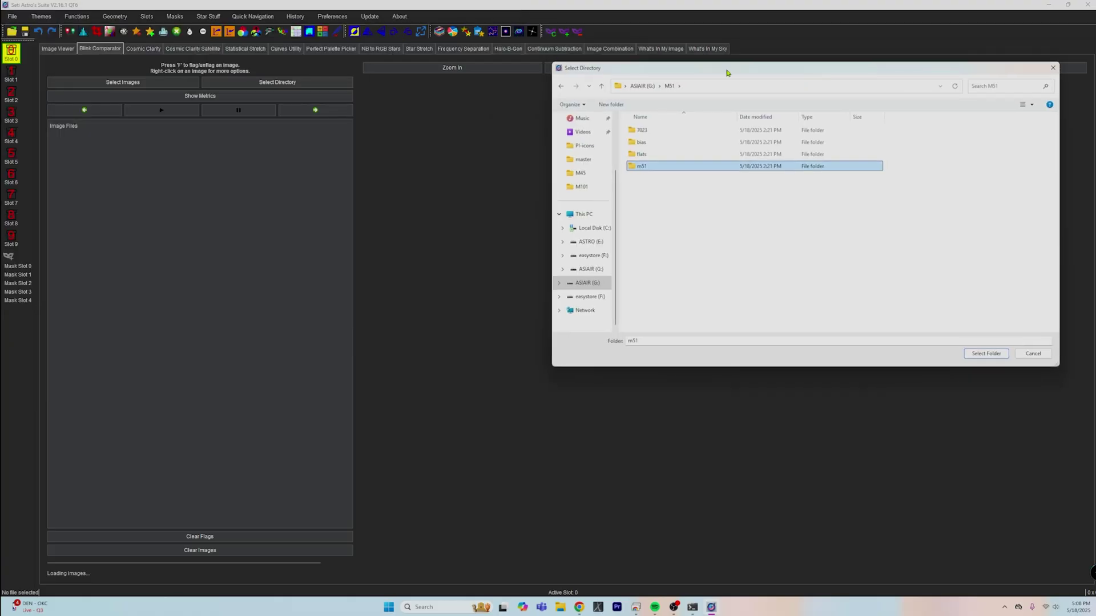
pyautogui.click(986, 354)
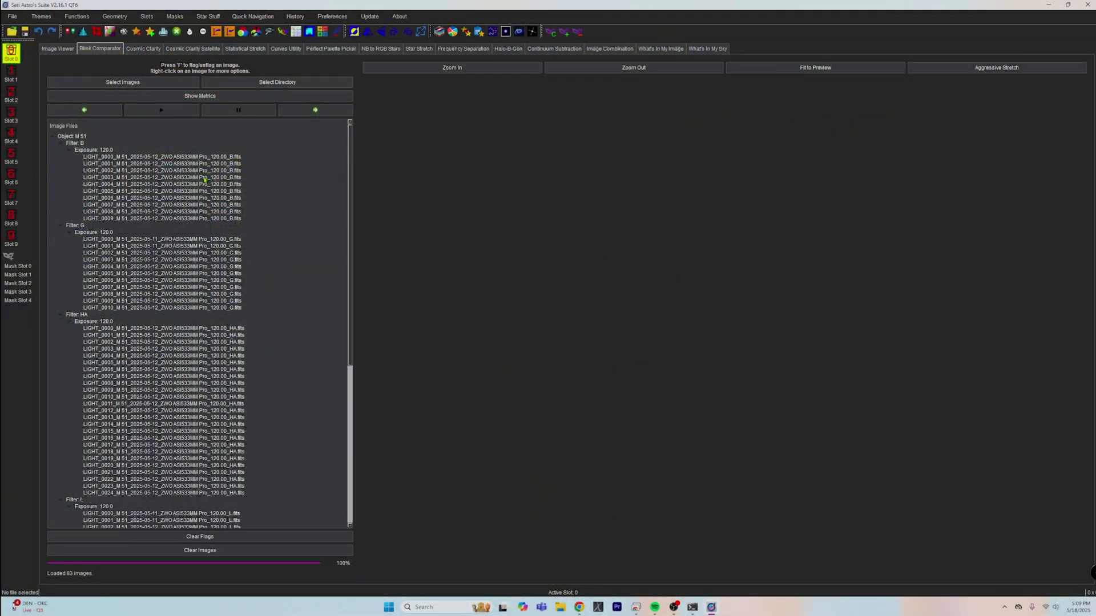
# Preview the first B-filter frame, LIGHT_0000
pyautogui.scroll(-8, 204, 180)
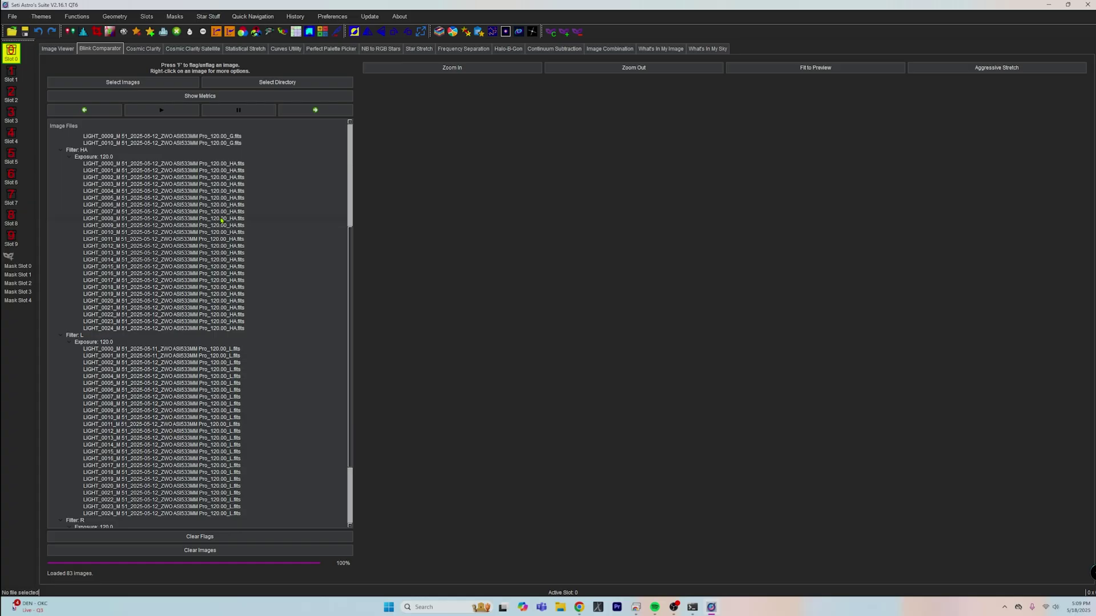
pyautogui.scroll(-4, 222, 222)
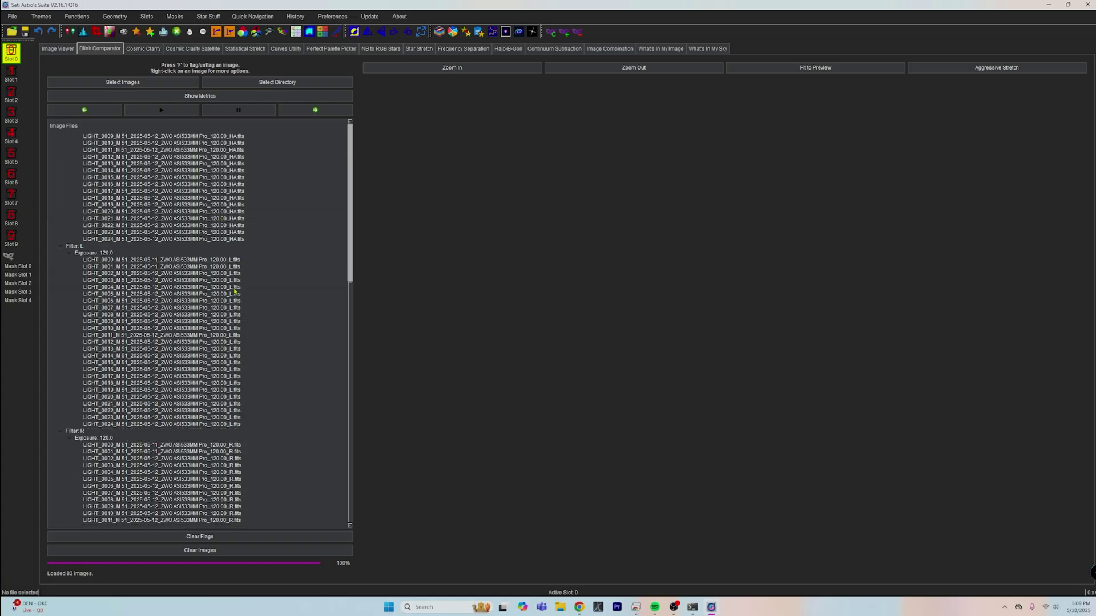
pyautogui.scroll(6, 234, 292)
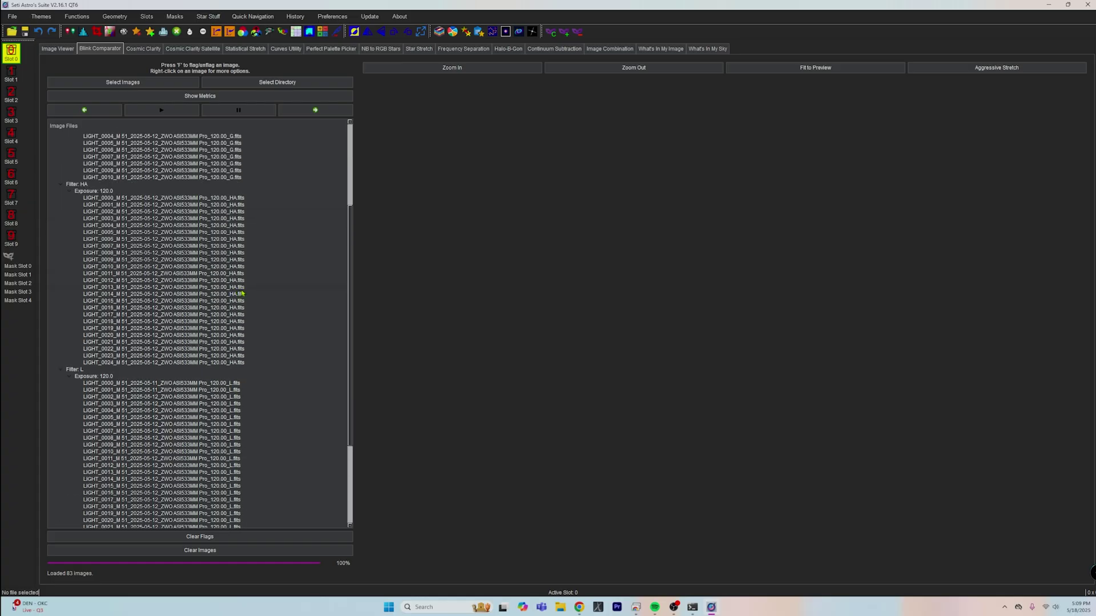
pyautogui.scroll(6, 245, 294)
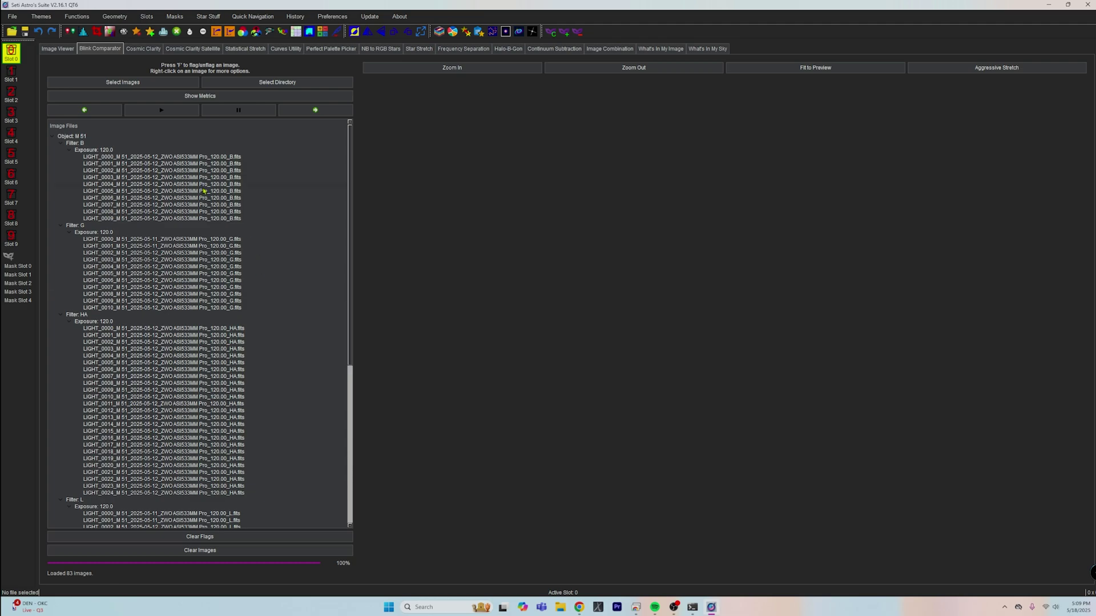
pyautogui.click(152, 157)
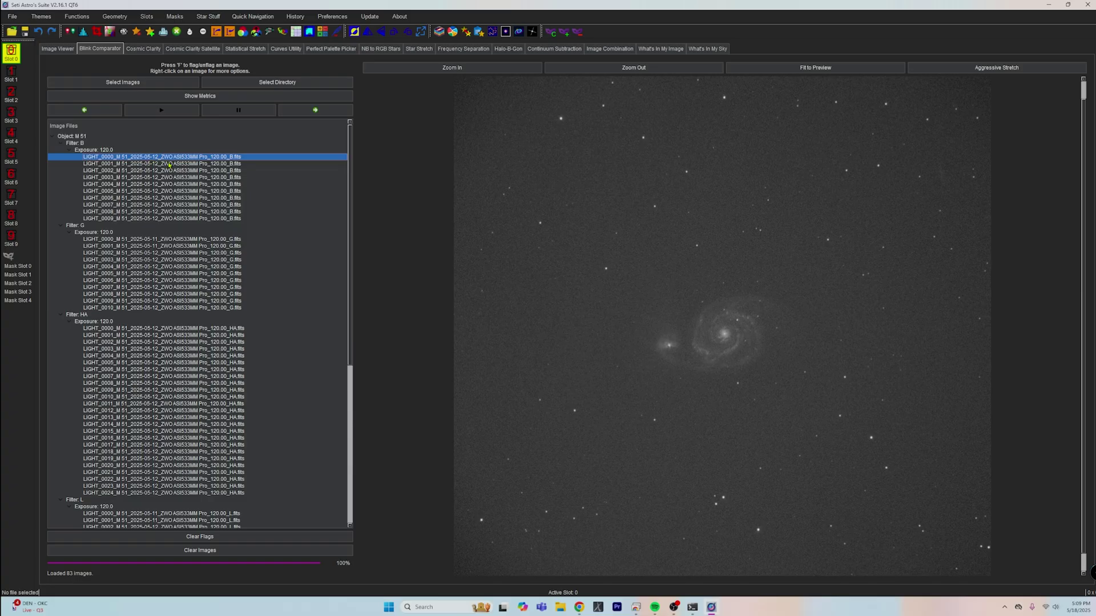
# Step through B frames LIGHT_0001 to LIGHT_0009 and on to the first G frame
pyautogui.click(316, 111)
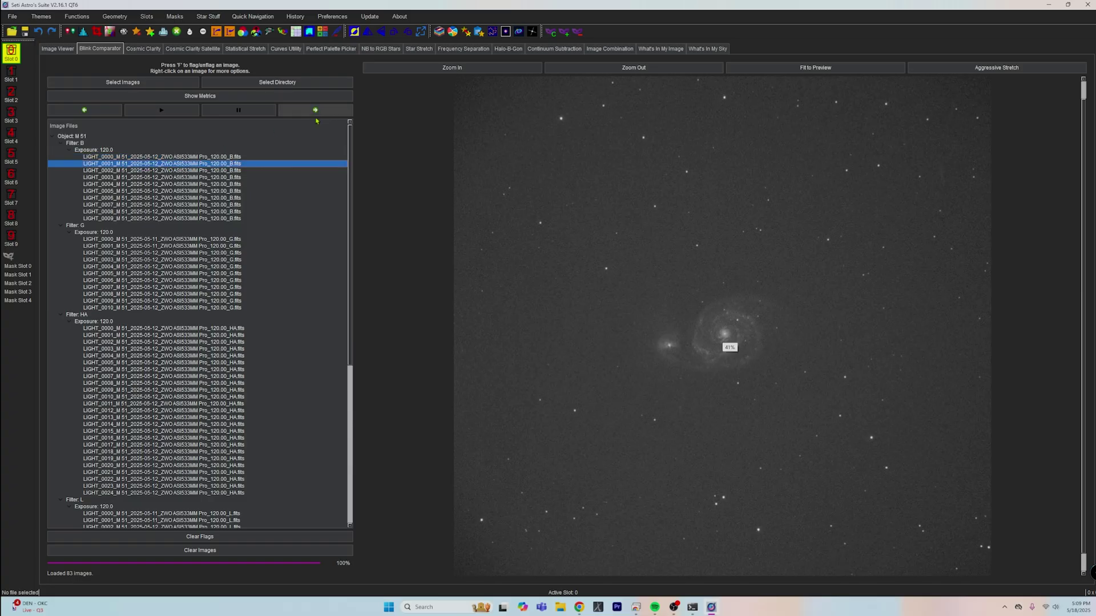
pyautogui.click(310, 112)
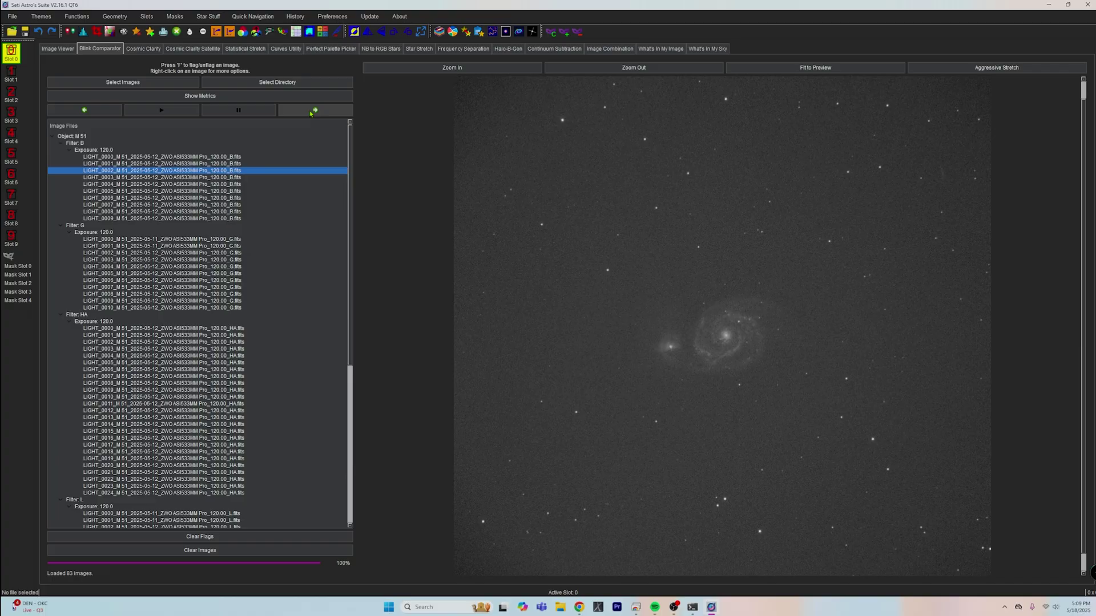
pyautogui.click(310, 111)
pyautogui.click(311, 112)
pyautogui.click(310, 112)
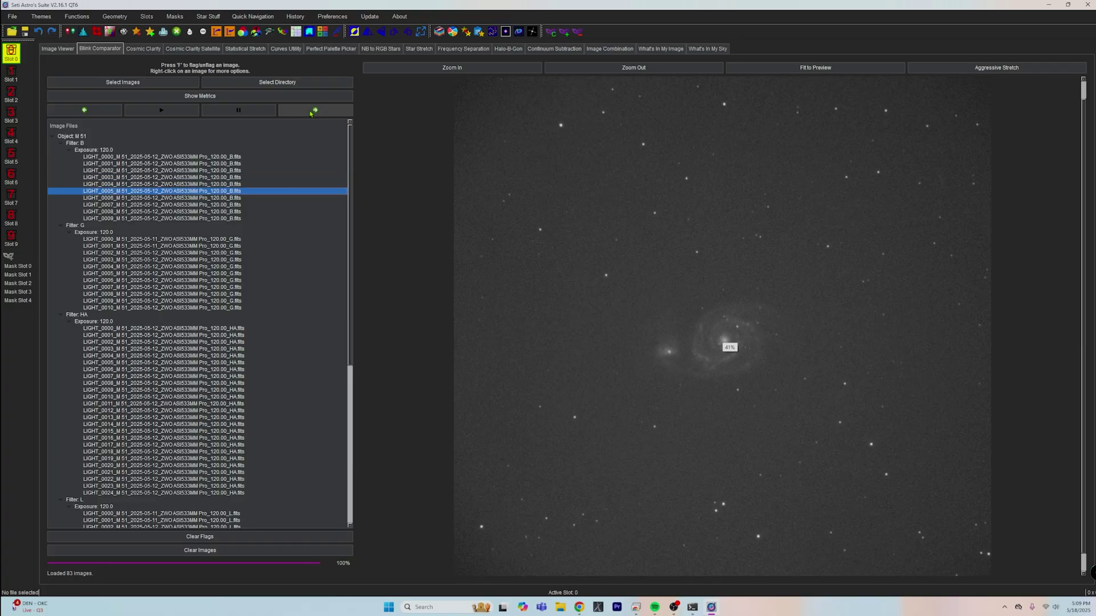
pyautogui.click(311, 112)
pyautogui.click(310, 112)
pyautogui.click(311, 112)
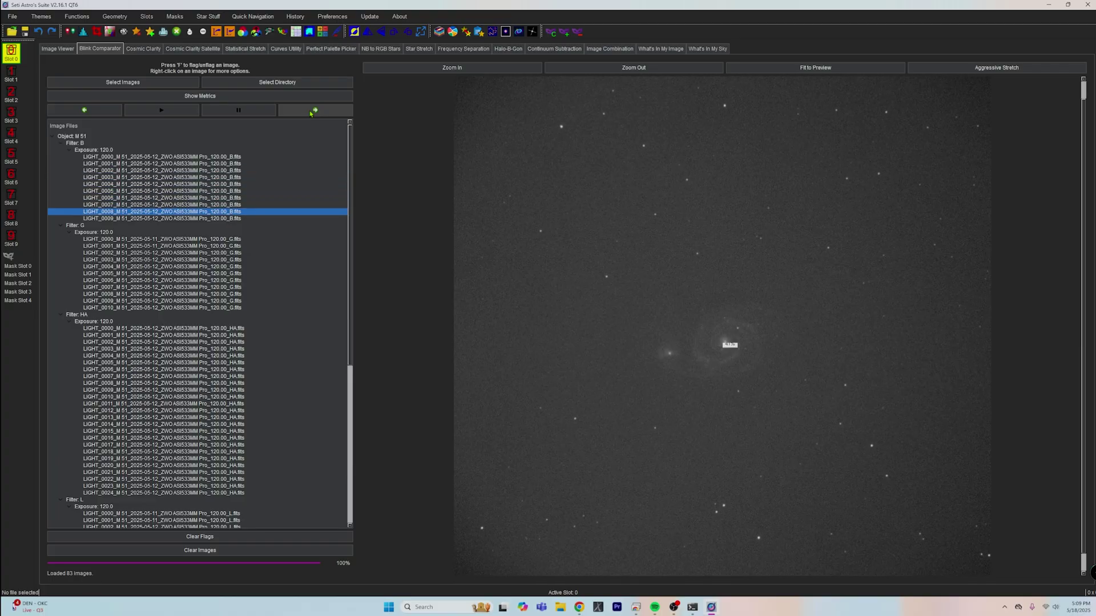
pyautogui.click(311, 112)
pyautogui.click(310, 112)
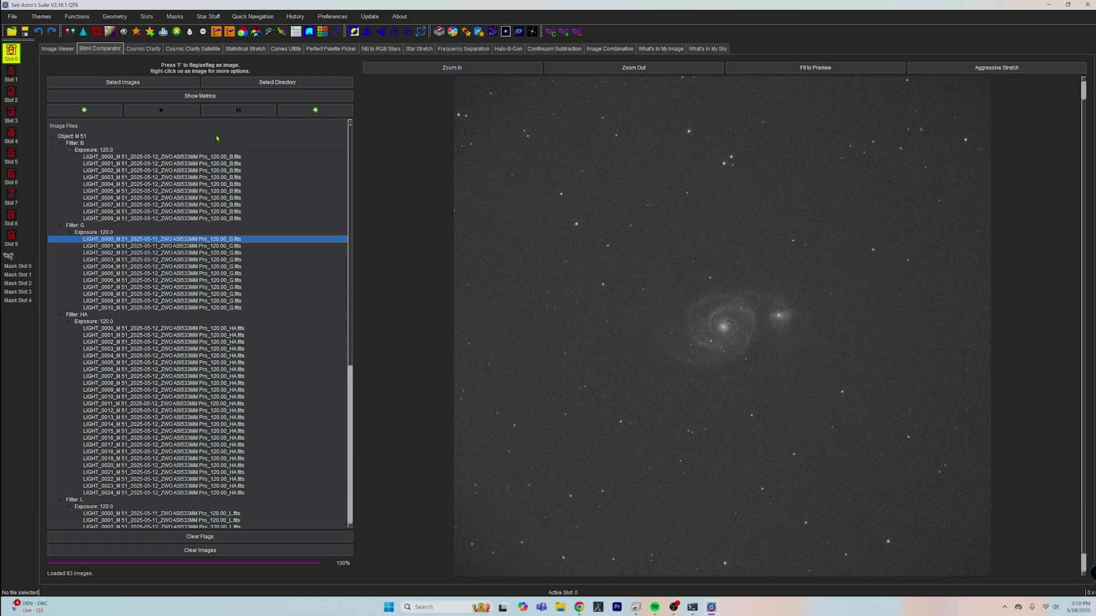
# Compute frame metrics on full CPU and enlarge the Frame Metrics window
pyautogui.click(213, 95)
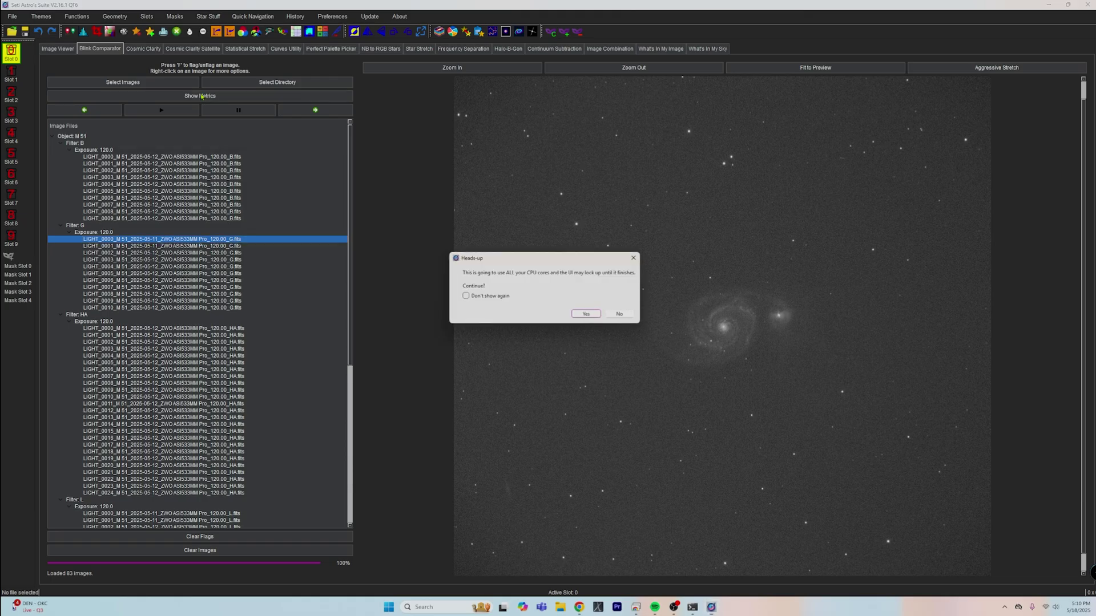
pyautogui.click(589, 315)
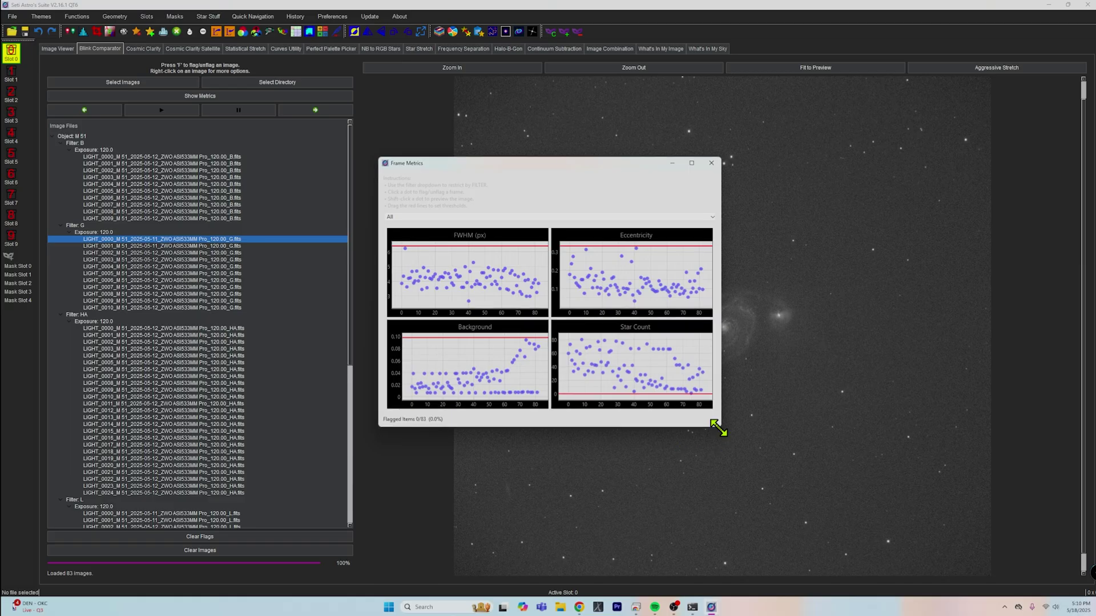
pyautogui.moveTo(720, 427); pyautogui.dragTo(896, 569)
pyautogui.moveTo(597, 164); pyautogui.dragTo(541, 110)
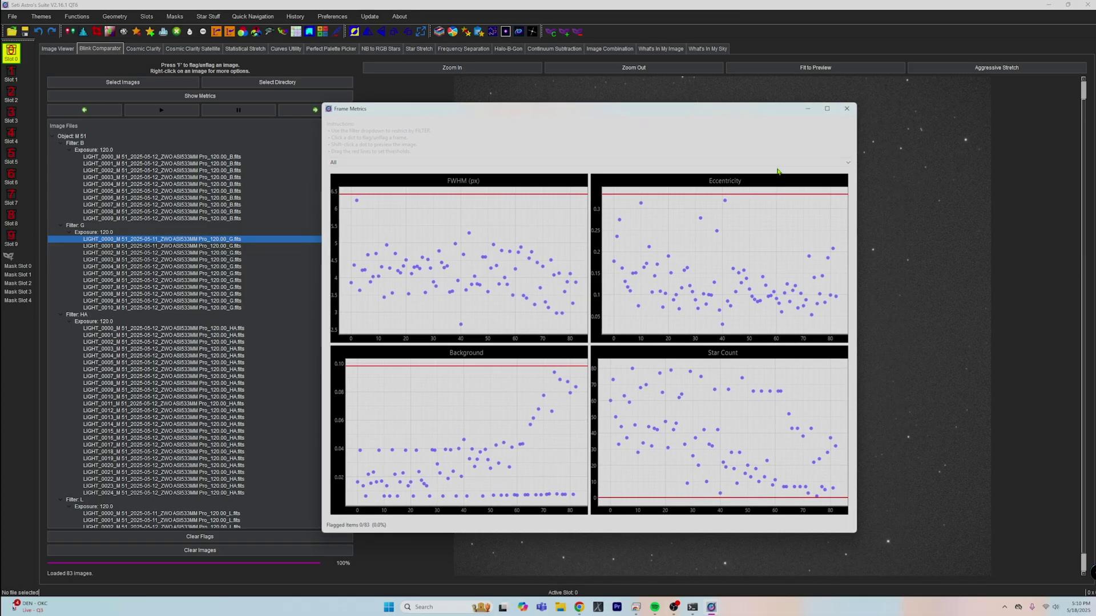
# Filter the metrics plots to G frames, then to L frames only
pyautogui.click(846, 166)
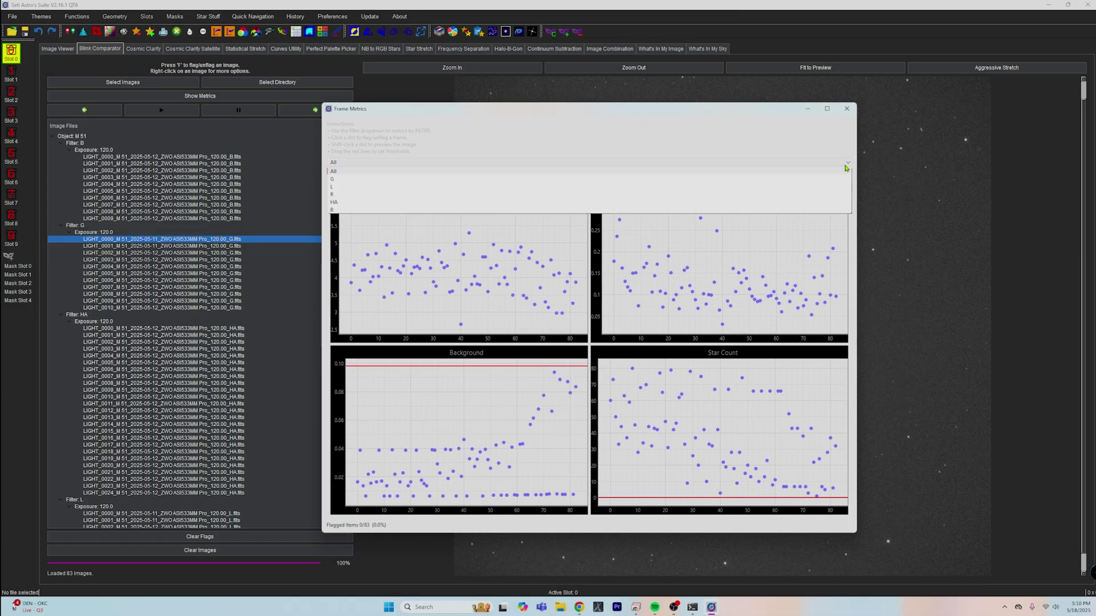
pyautogui.click(803, 179)
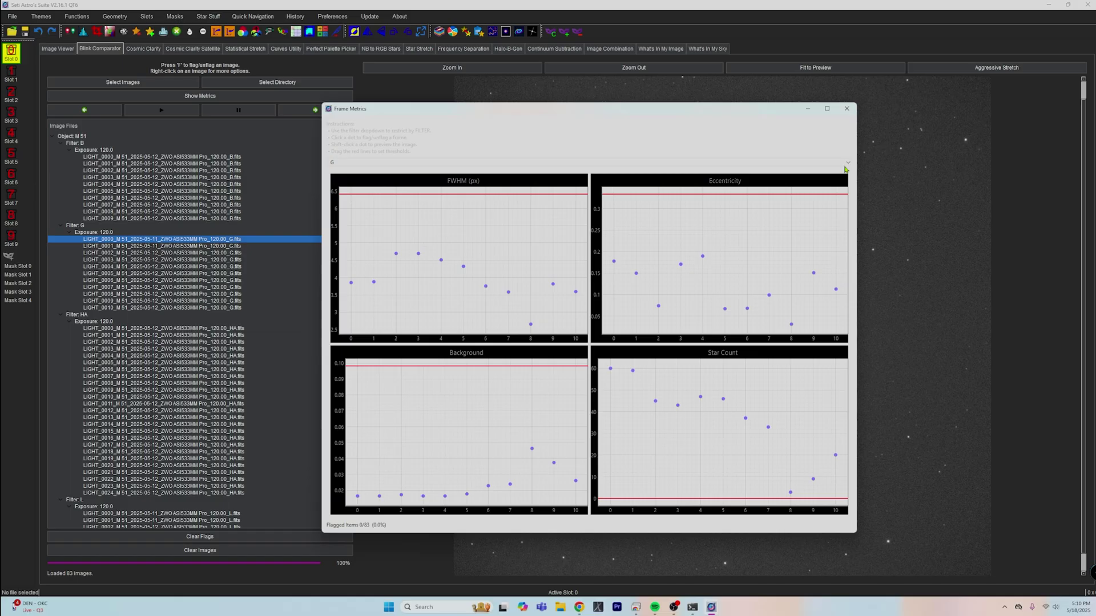
pyautogui.click(847, 166)
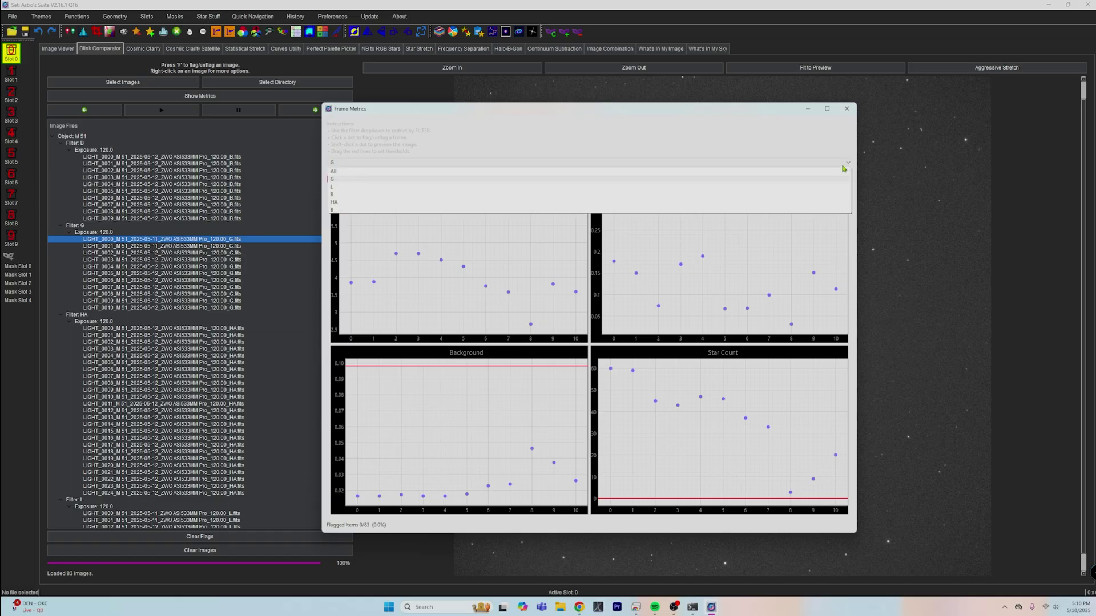
pyautogui.click(817, 189)
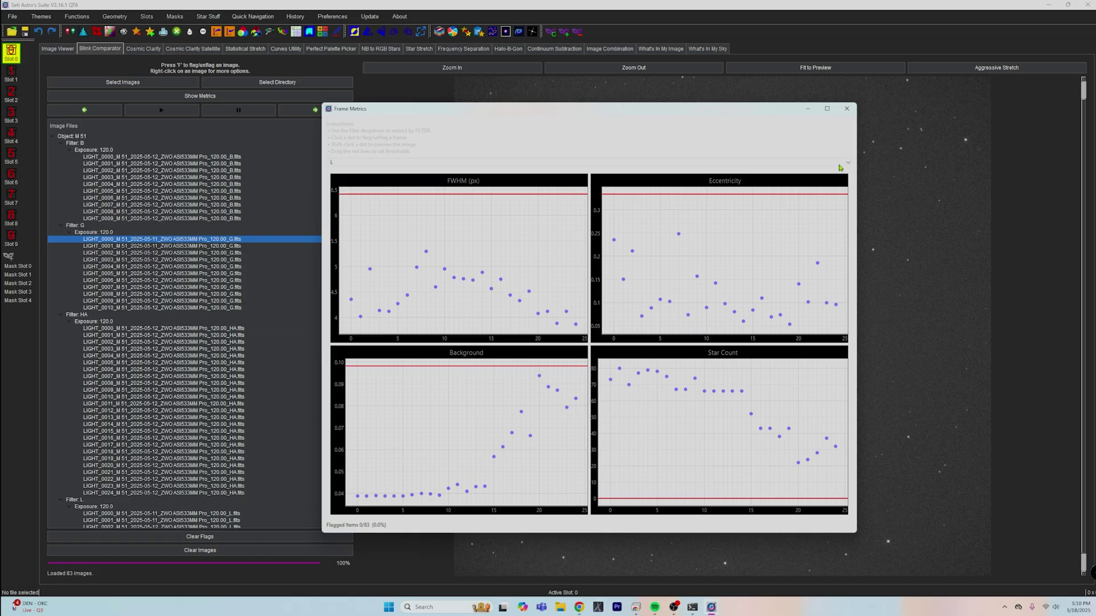
# Switch the metrics plots to R, then HA frames, and scroll the file tree to inspect them
pyautogui.click(838, 166)
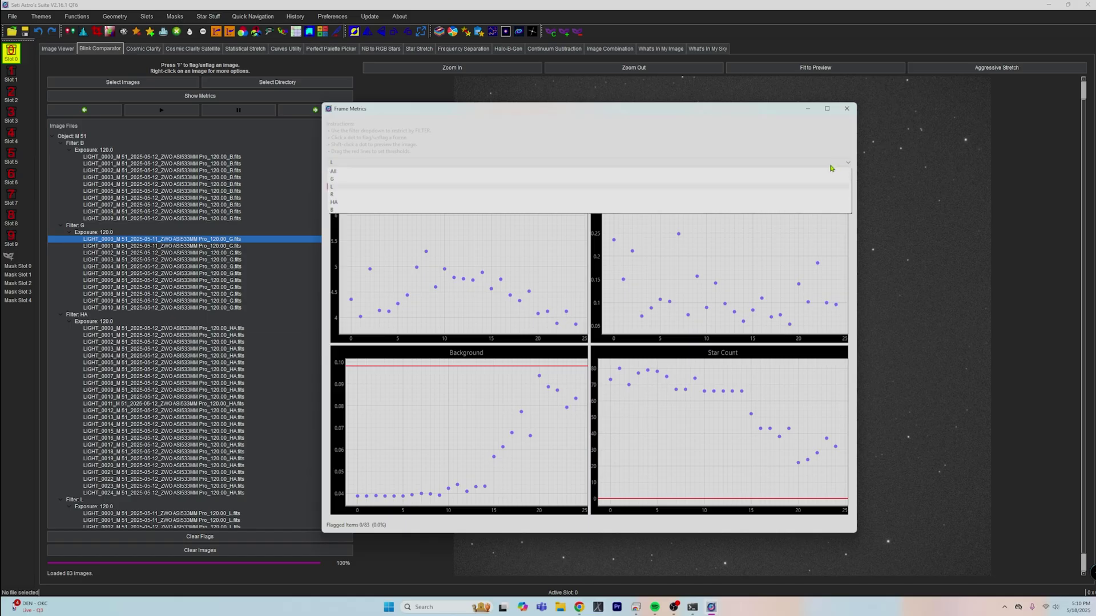
pyautogui.click(798, 197)
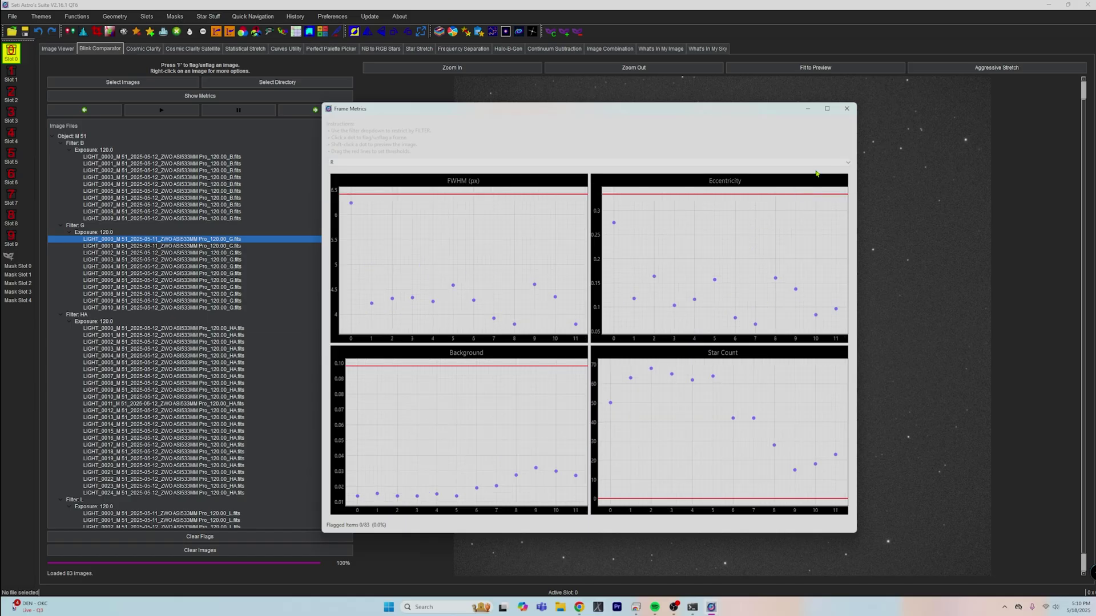
pyautogui.click(839, 165)
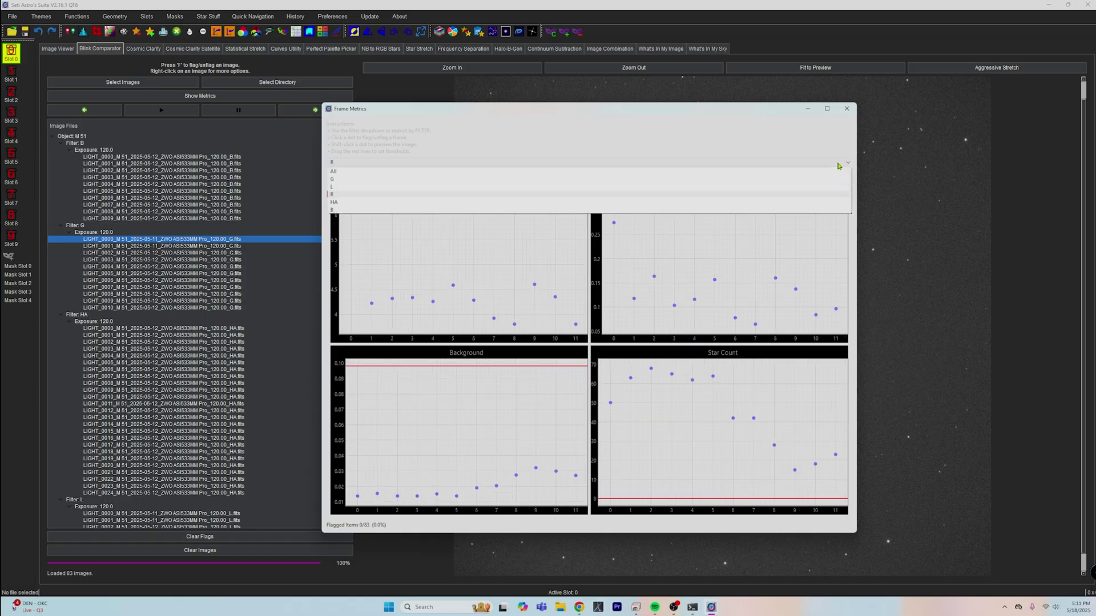
pyautogui.click(785, 203)
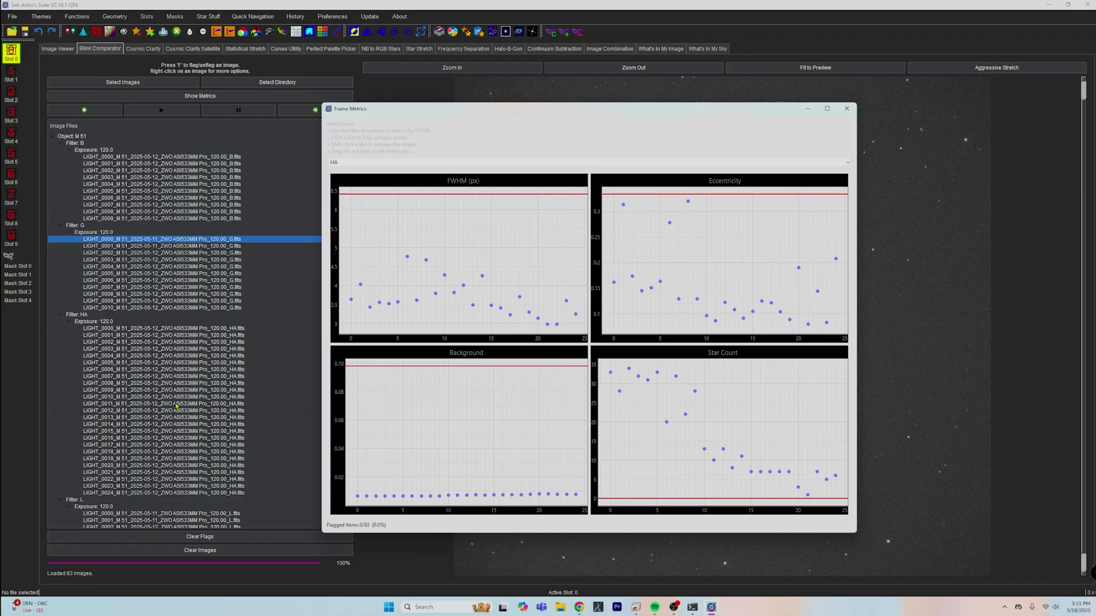
pyautogui.scroll(-8, 155, 349)
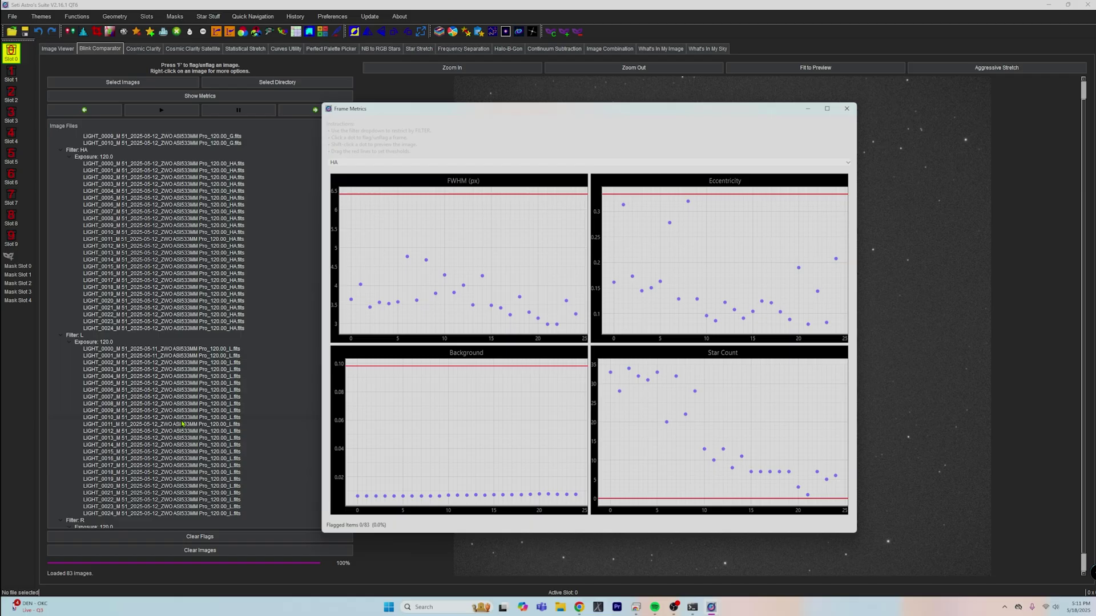
pyautogui.scroll(8, 178, 419)
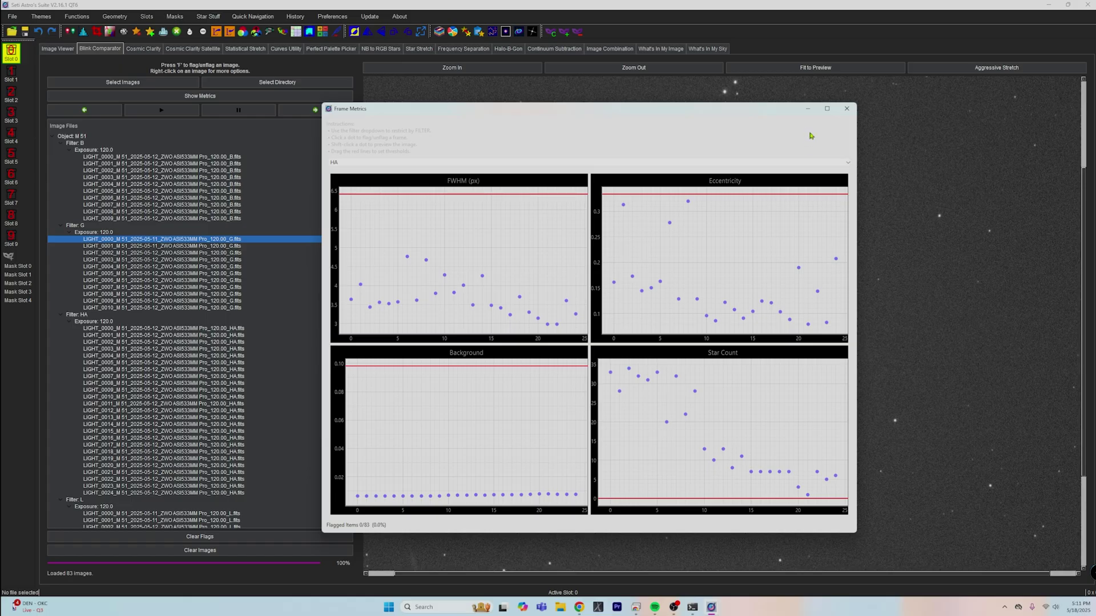
# Close Frame Metrics and preview G frame LIGHT_0006 from the file list
pyautogui.click(846, 109)
pyautogui.scroll(-12, 166, 377)
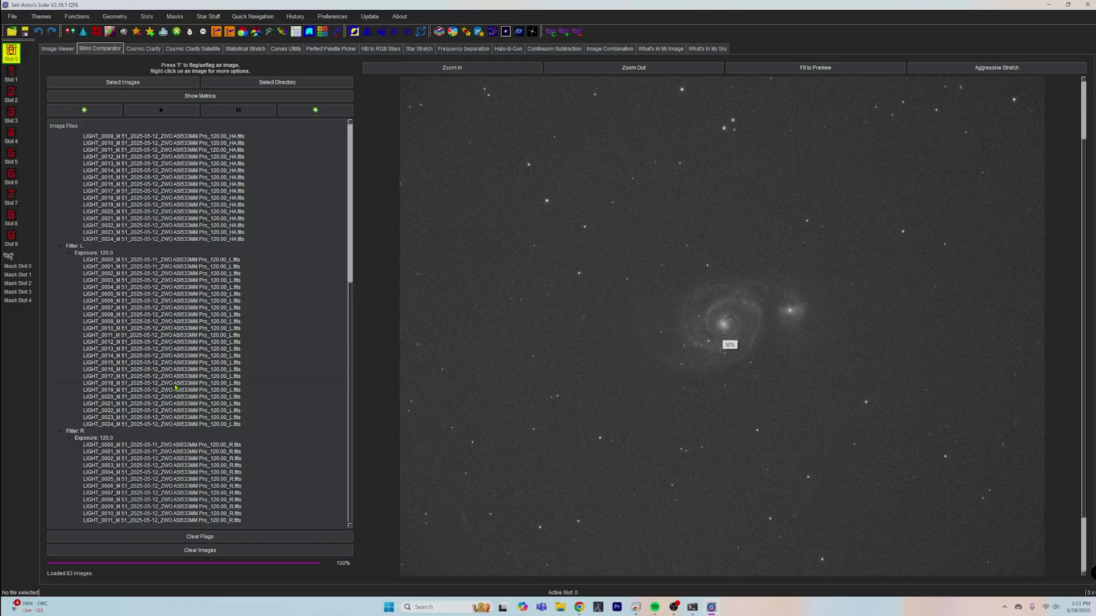
pyautogui.scroll(6, 176, 387)
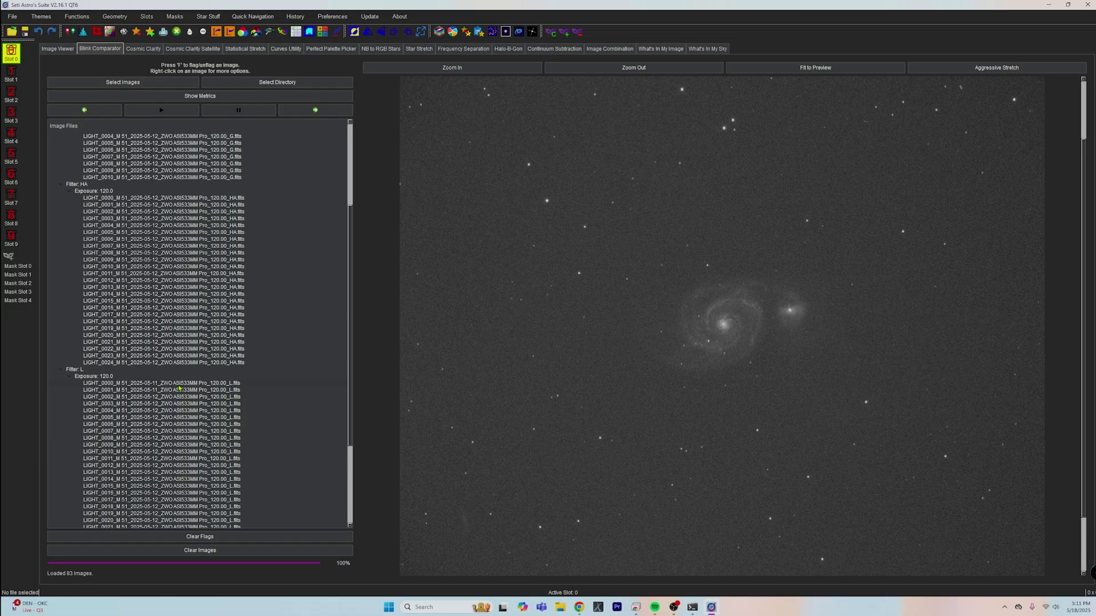
pyautogui.click(169, 198)
pyautogui.scroll(7, 169, 199)
pyautogui.keyDown('shift'); pyautogui.click(169, 198); pyautogui.keyUp('shift')
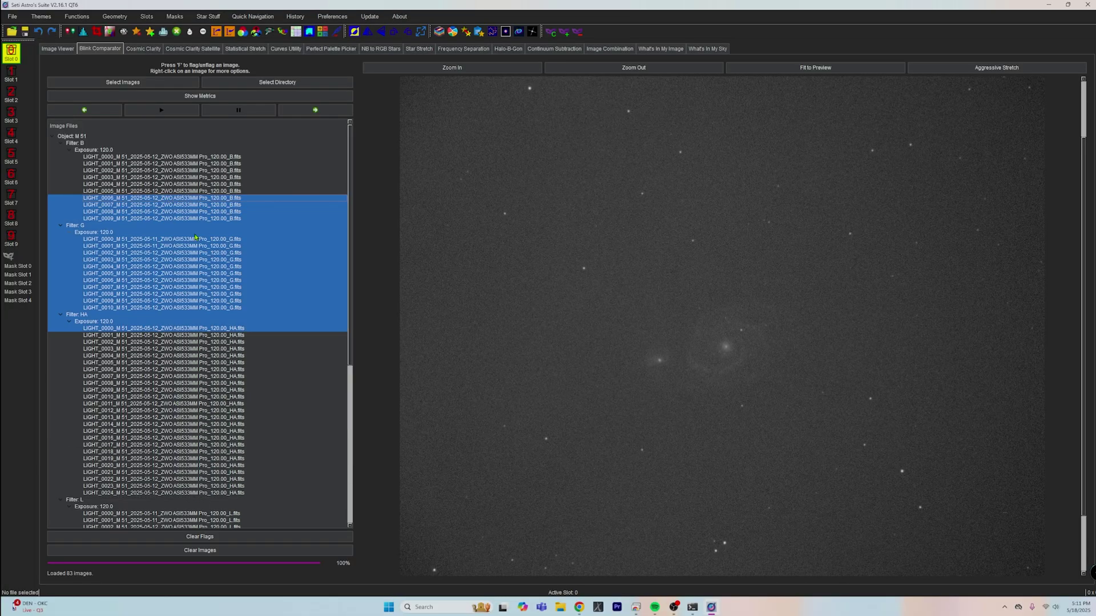
pyautogui.click(155, 280)
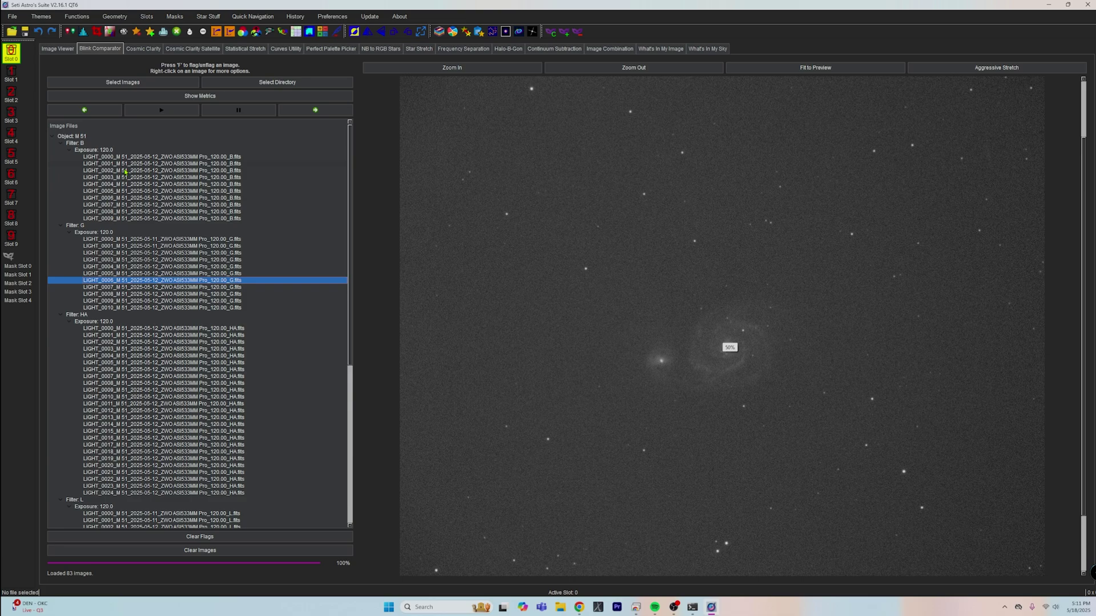
# Blink from the first HA frame through LIGHT_0006, zoomed in on the galaxy
pyautogui.click(170, 329)
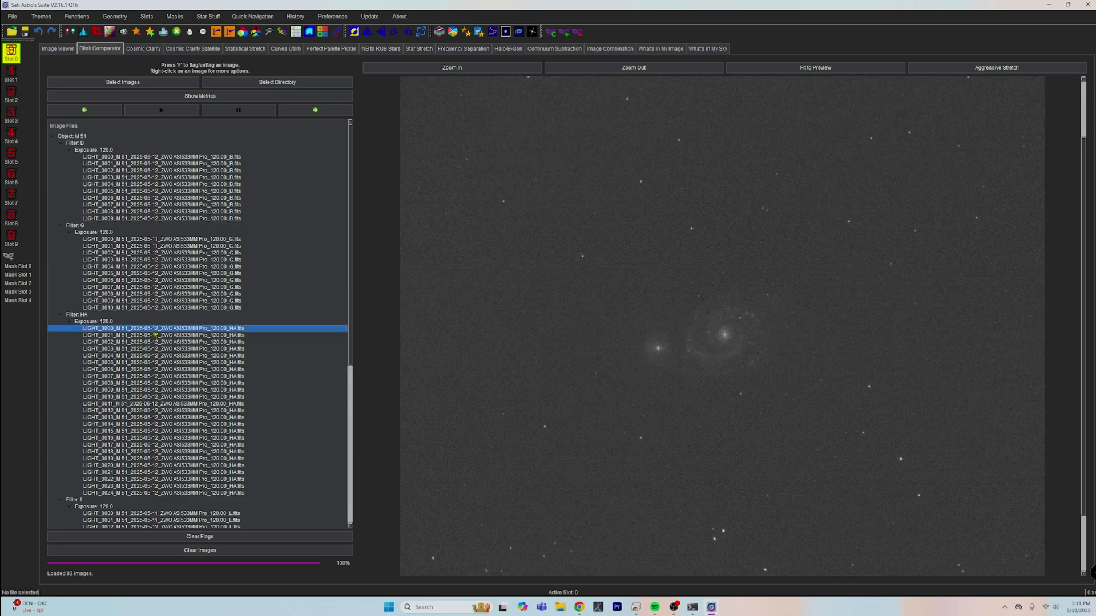
pyautogui.click(321, 111)
pyautogui.click(321, 110)
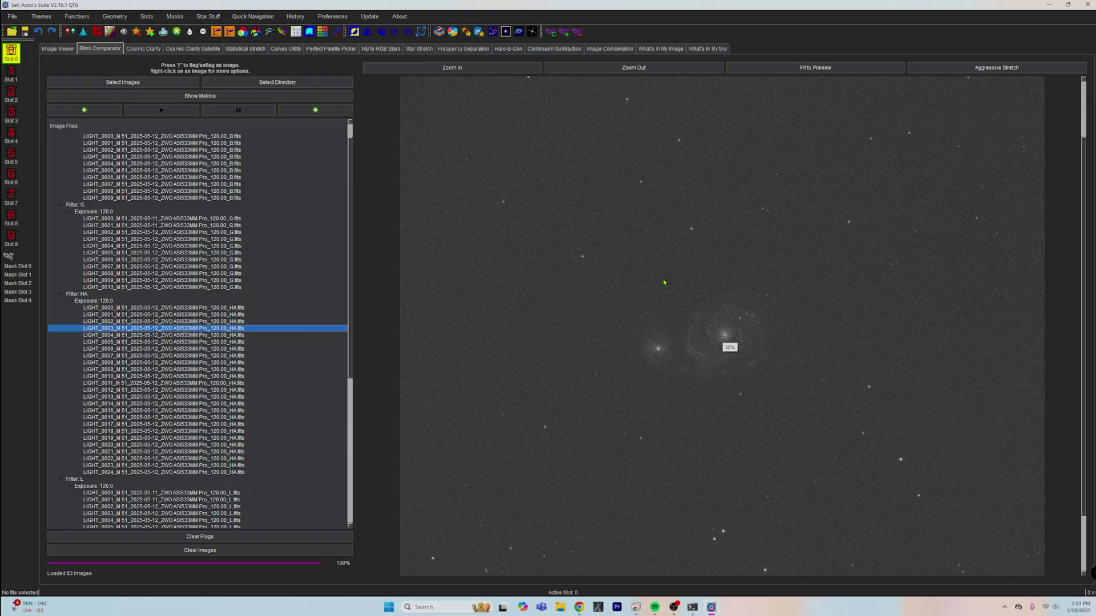
pyautogui.click(321, 110)
pyautogui.click(452, 68)
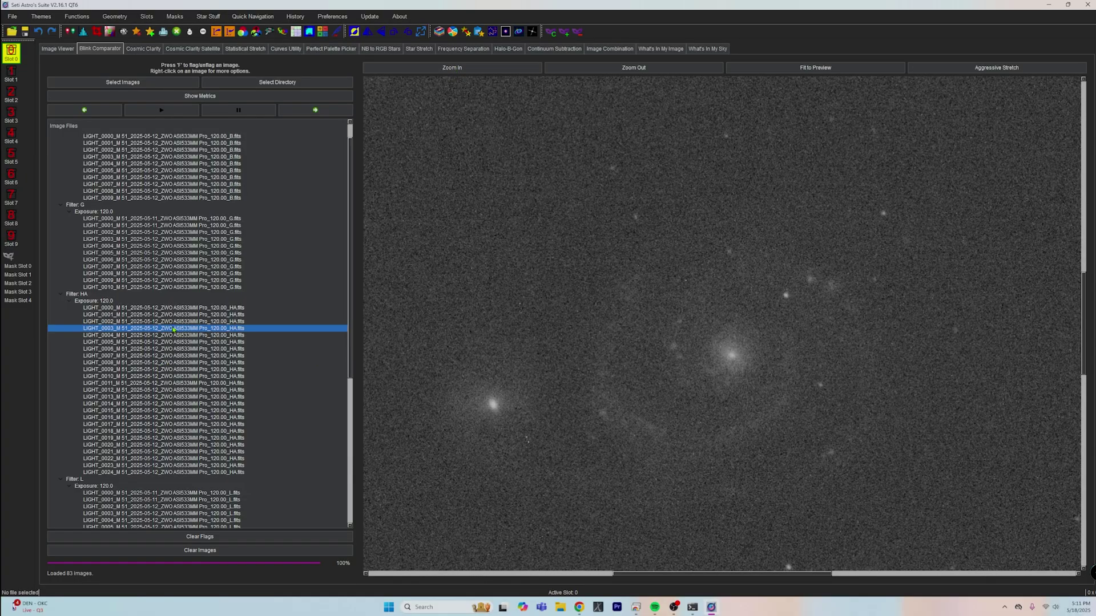
pyautogui.click(312, 110)
pyautogui.click(313, 110)
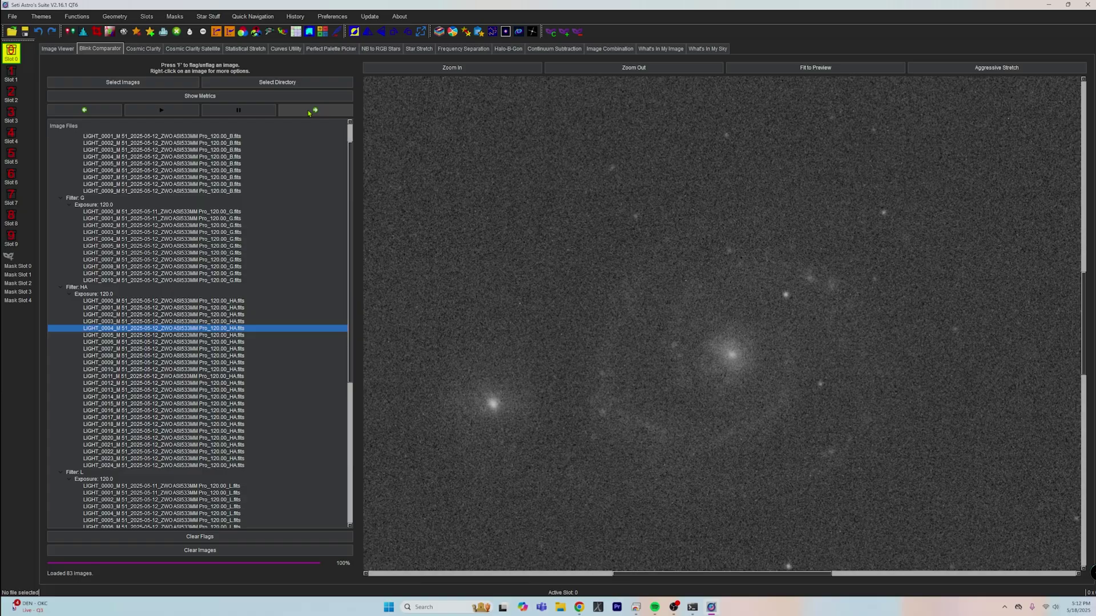
pyautogui.click(313, 110)
# Clear all 83 loaded M51 images, declining the all-cores warning
pyautogui.click(198, 551)
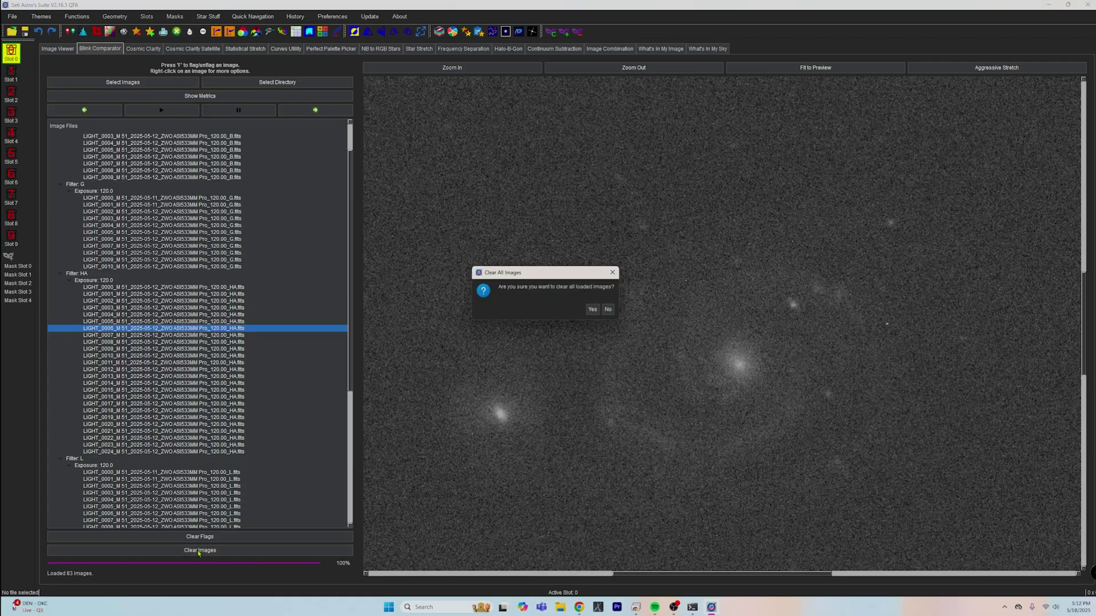
pyautogui.click(593, 309)
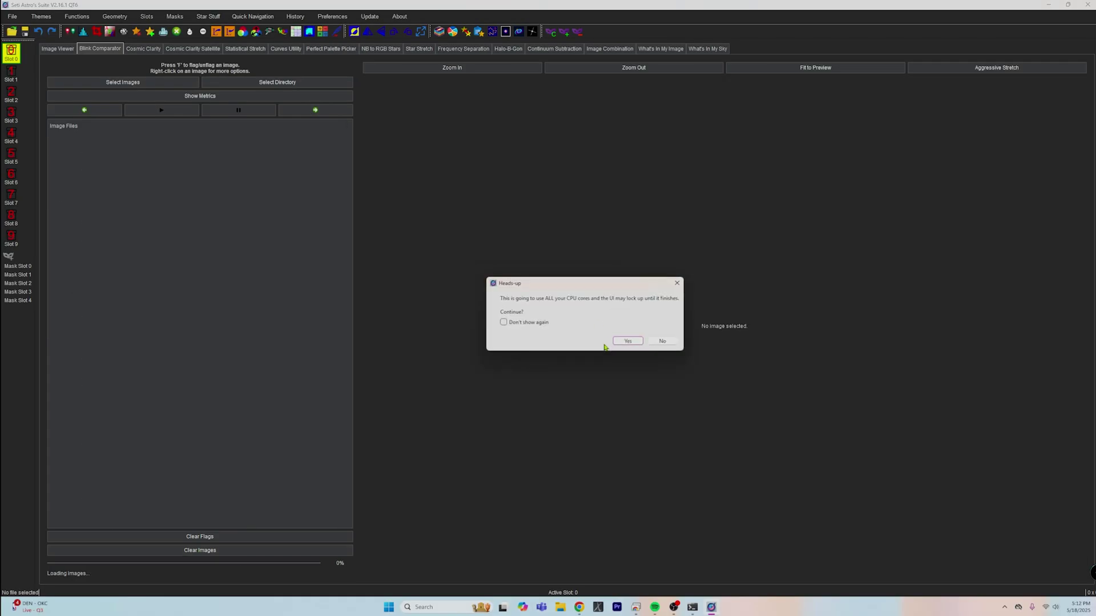
pyautogui.click(658, 341)
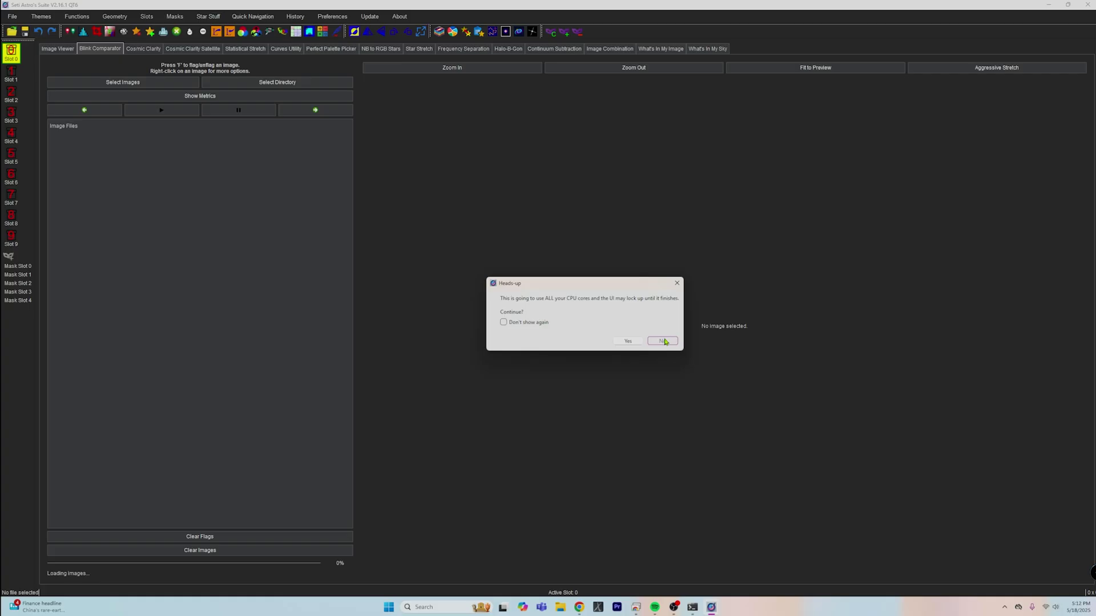
# Load the NGC 7023 frames from the 7023 folder
pyautogui.click(288, 86)
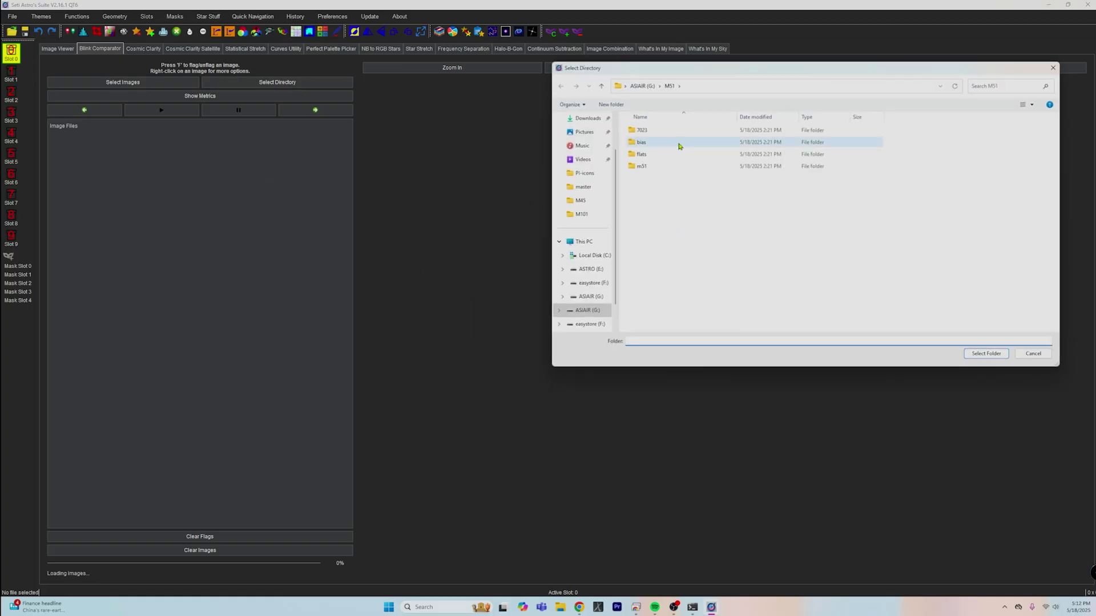
pyautogui.click(659, 130)
pyautogui.click(984, 355)
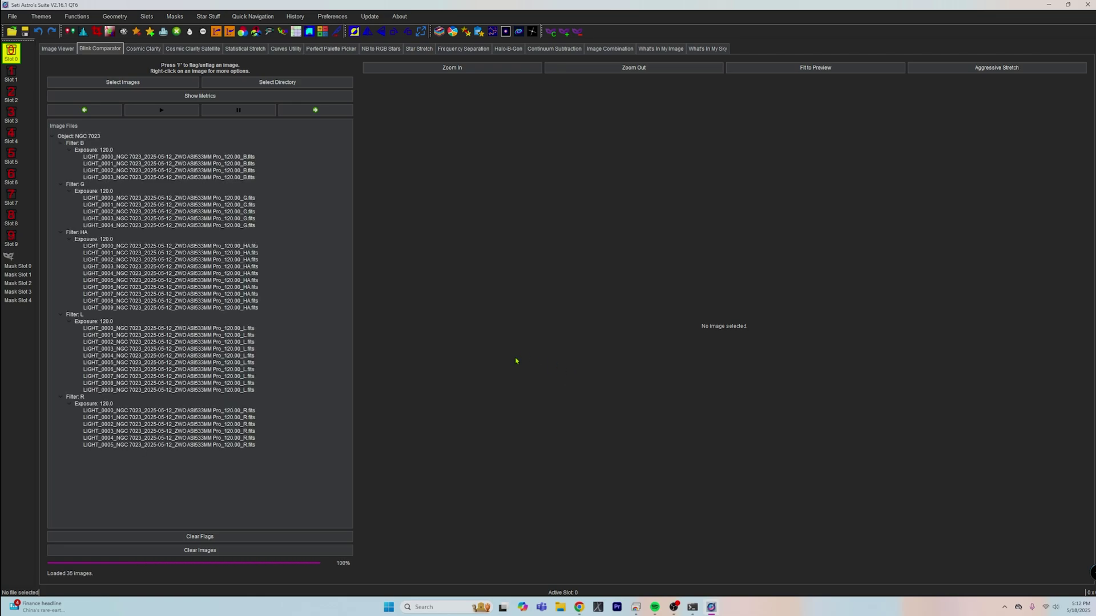
# Preview the first B frame of NGC 7023 and zoom out to 50%
pyautogui.click(164, 157)
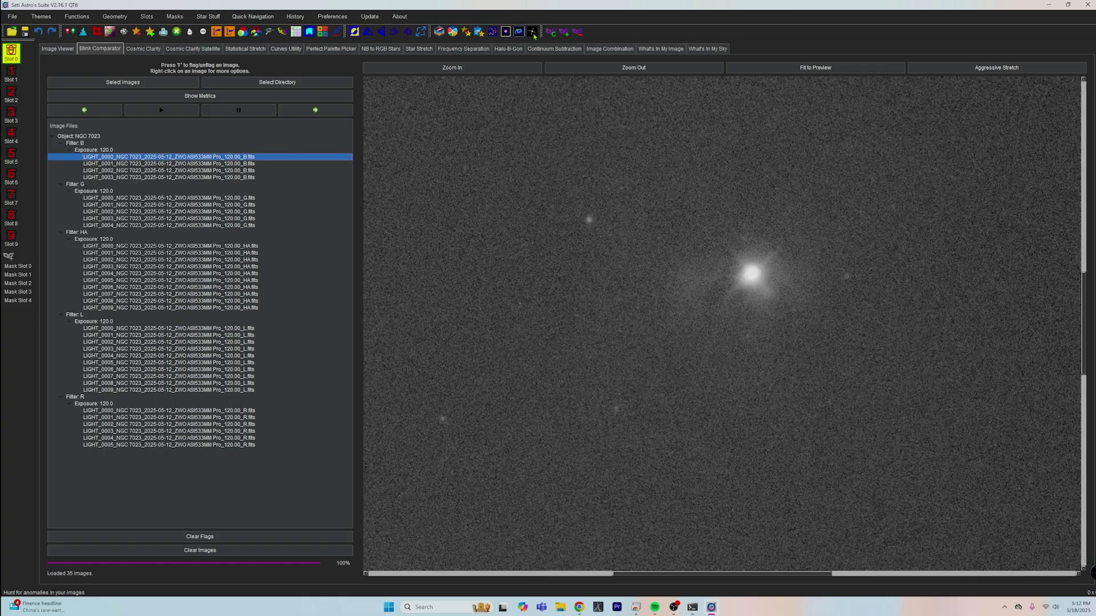
pyautogui.click(618, 69)
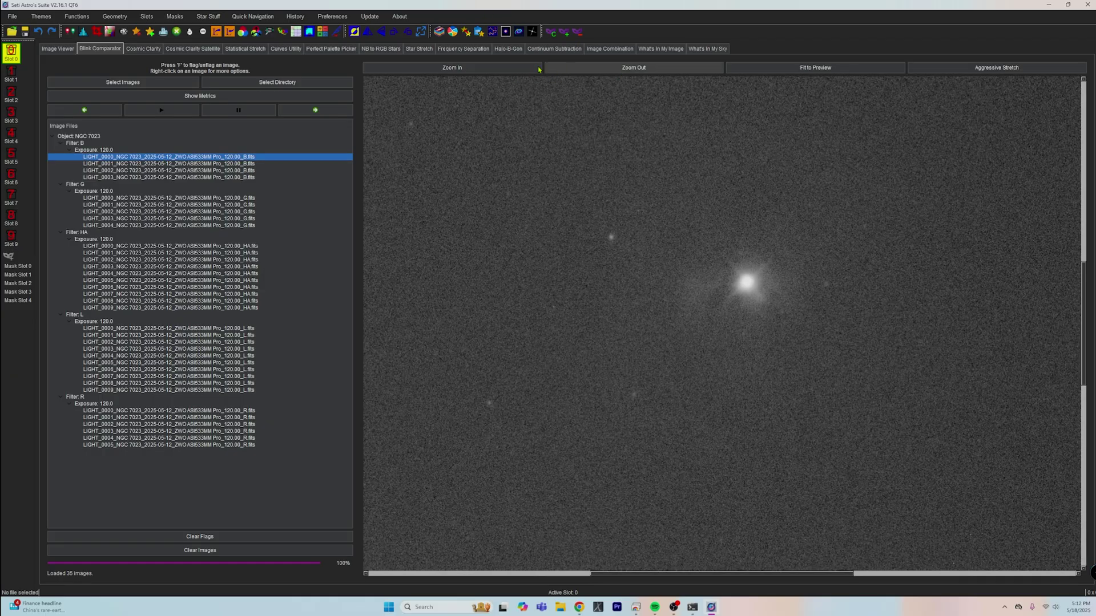
pyautogui.click(622, 72)
pyautogui.click(626, 73)
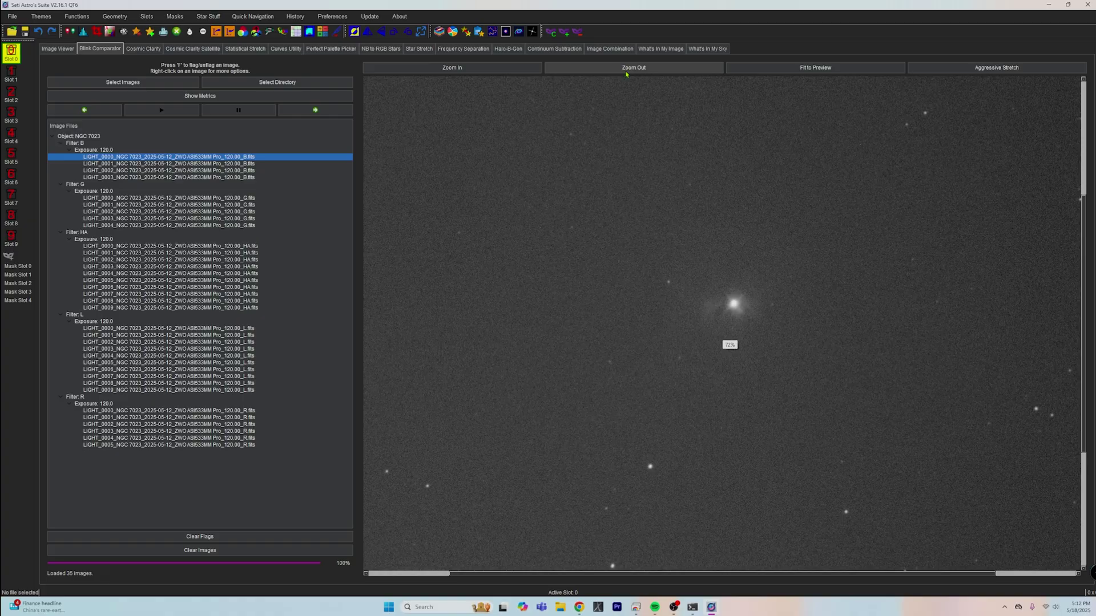
pyautogui.click(626, 74)
pyautogui.click(626, 73)
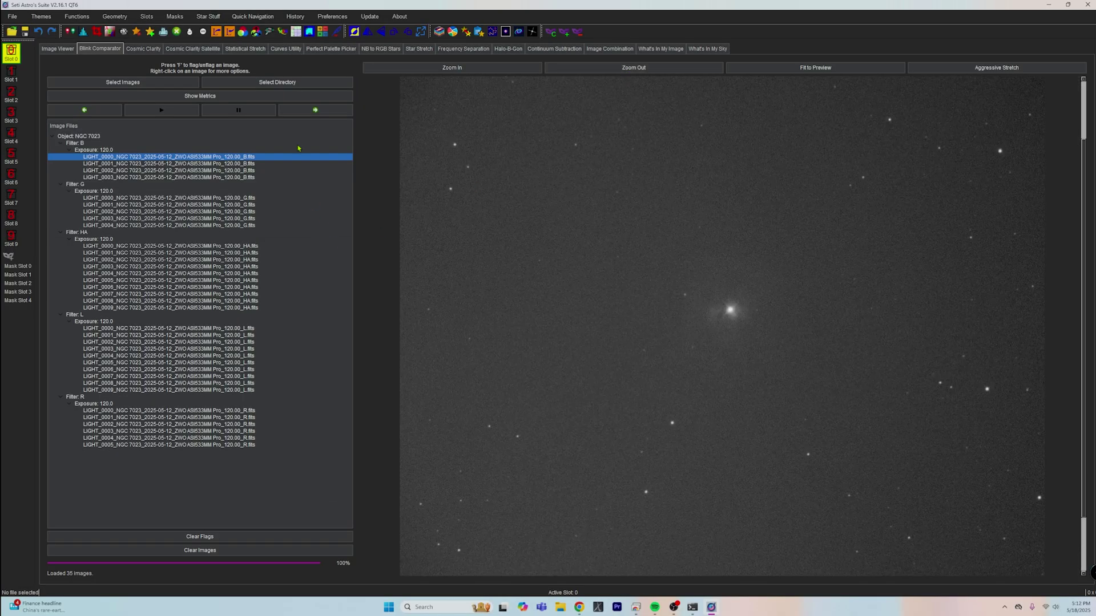
# Step through the B and G frames to the second HA frame
pyautogui.click(323, 115)
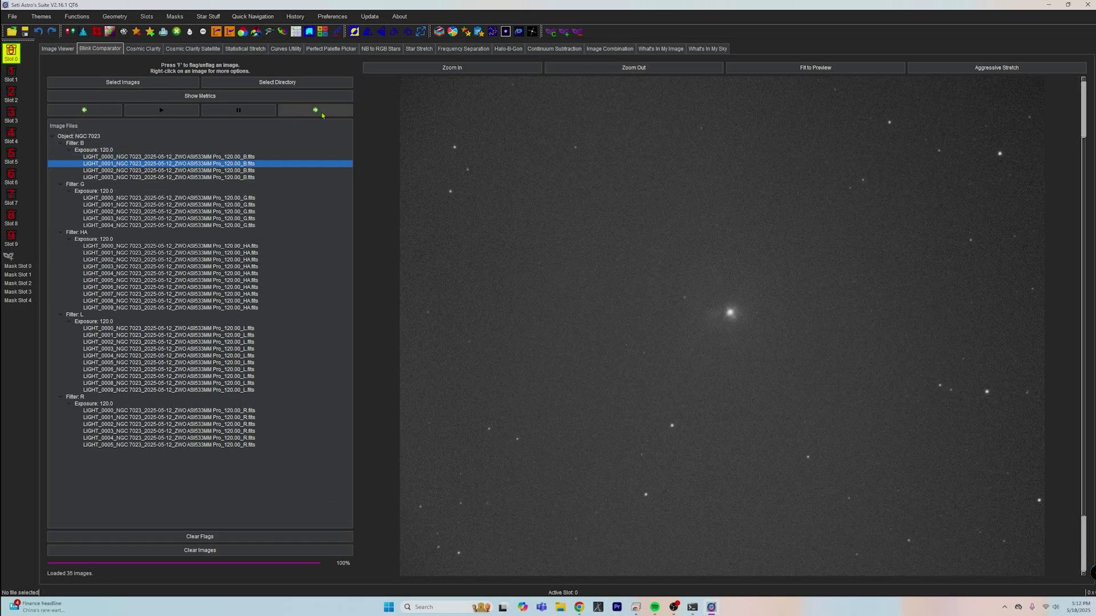
pyautogui.click(323, 115)
pyautogui.click(322, 115)
pyautogui.click(322, 115)
pyautogui.click(322, 115)
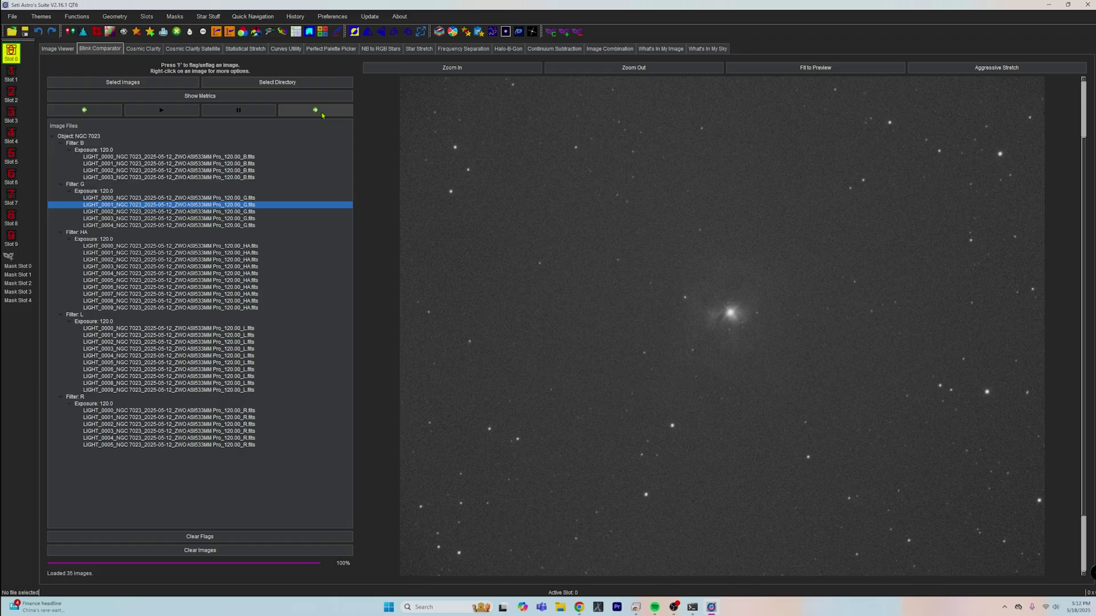
pyautogui.click(322, 114)
pyautogui.click(322, 114)
pyautogui.click(323, 114)
pyautogui.click(322, 115)
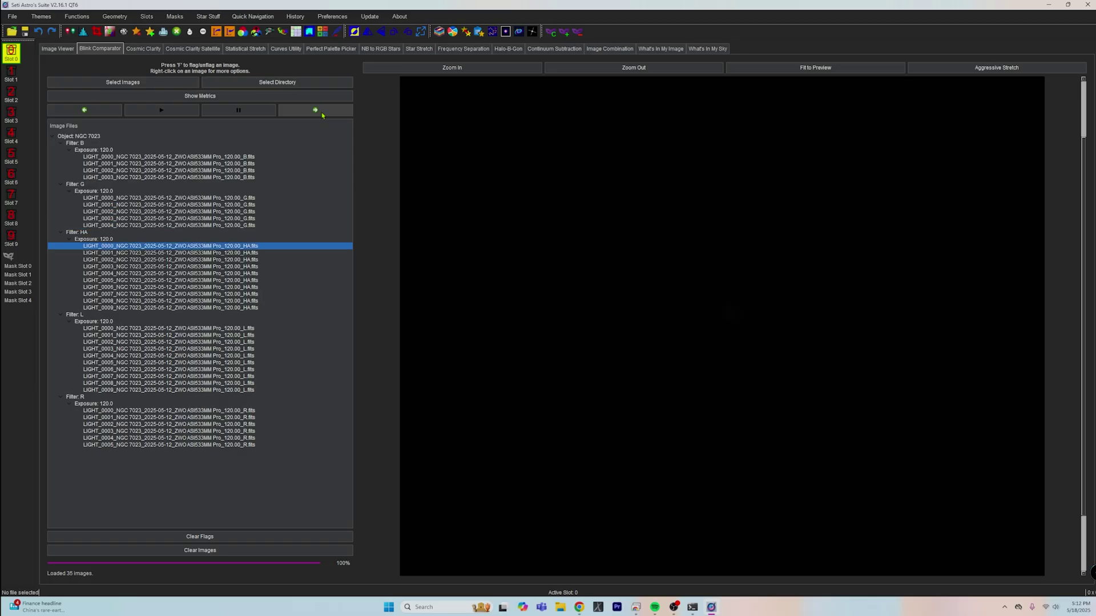
pyautogui.click(322, 114)
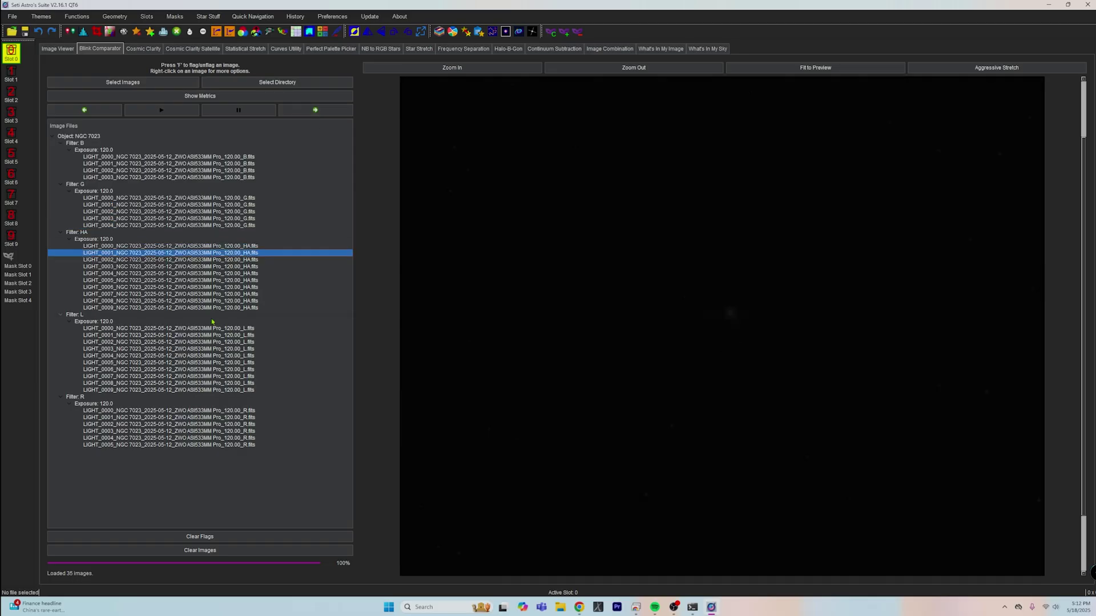
# Preview HA frames three through ten, ending on LIGHT_0009
pyautogui.click(231, 260)
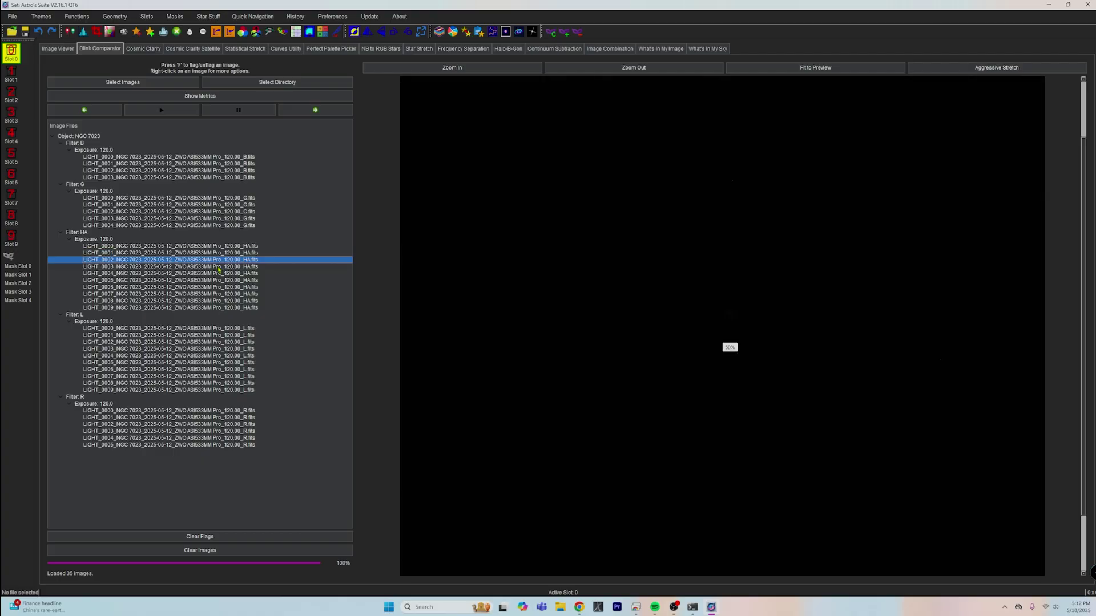
pyautogui.click(218, 267)
pyautogui.click(219, 274)
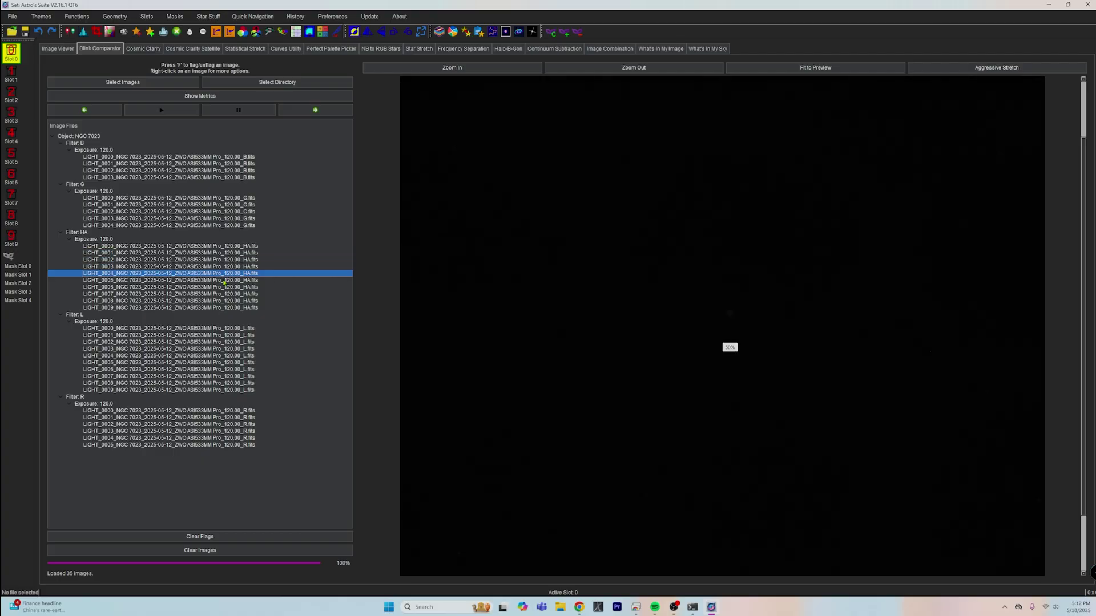
pyautogui.click(224, 281)
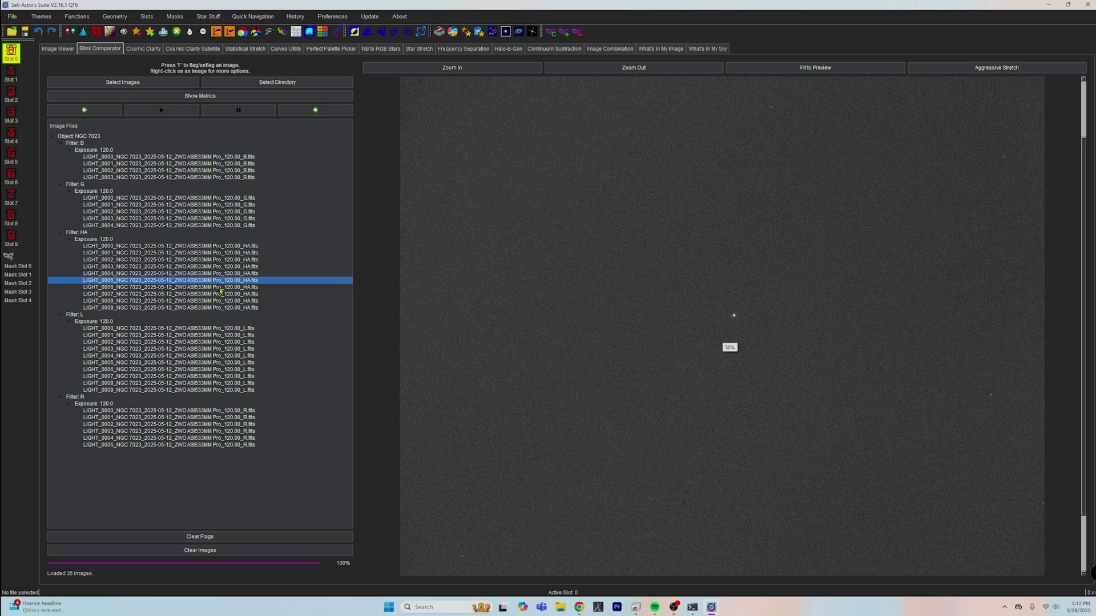
pyautogui.click(220, 289)
pyautogui.click(221, 295)
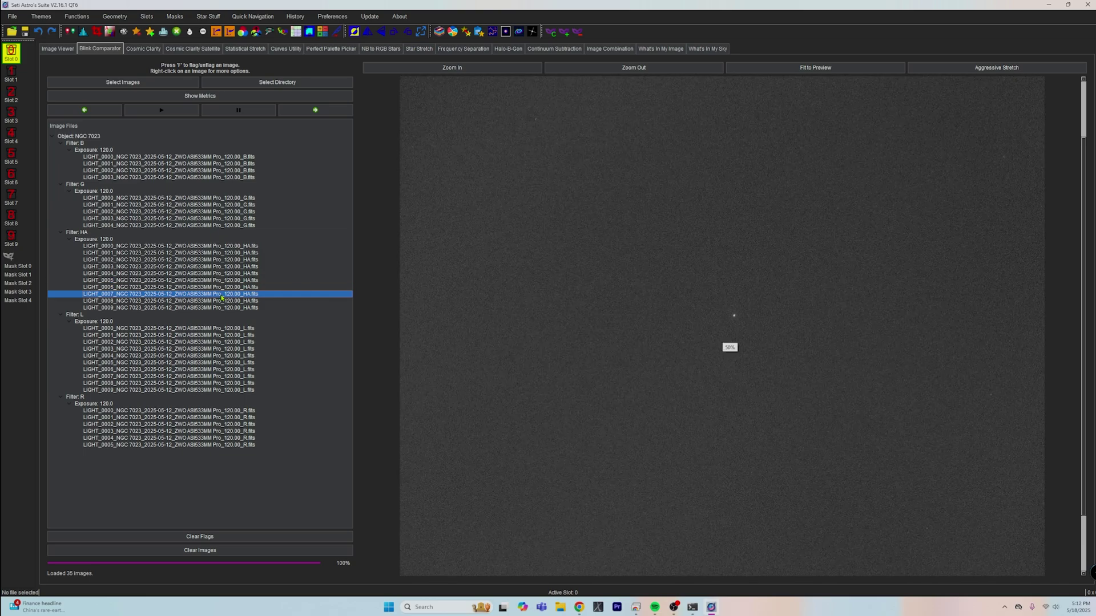
pyautogui.click(221, 302)
pyautogui.click(223, 308)
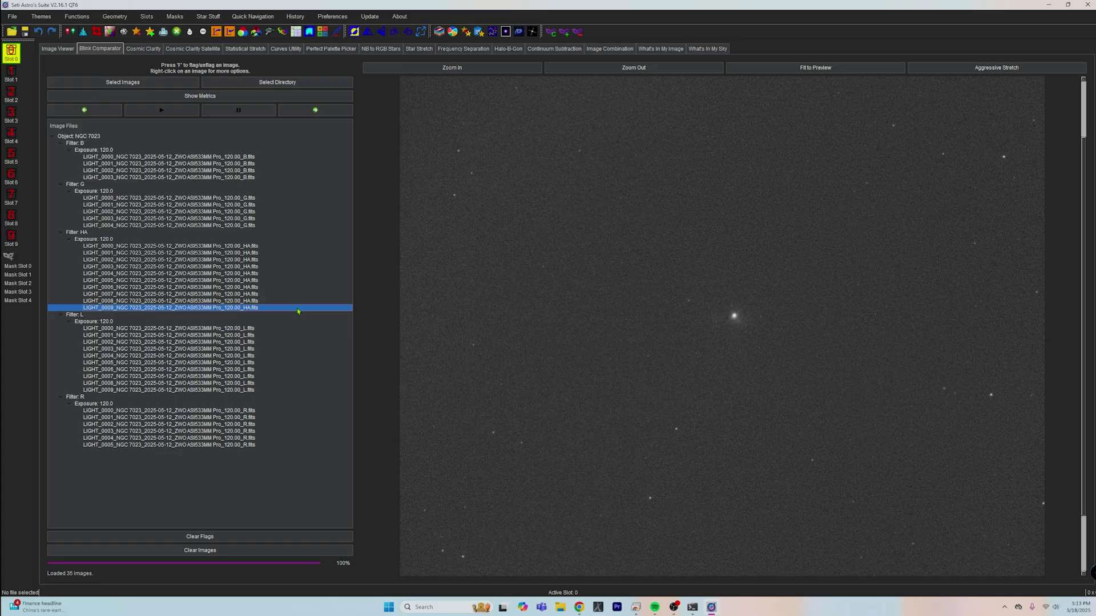
# Click down the HA frames to LIGHT_0005, then again from LIGHT_0001 to LIGHT_0004
pyautogui.click(249, 239)
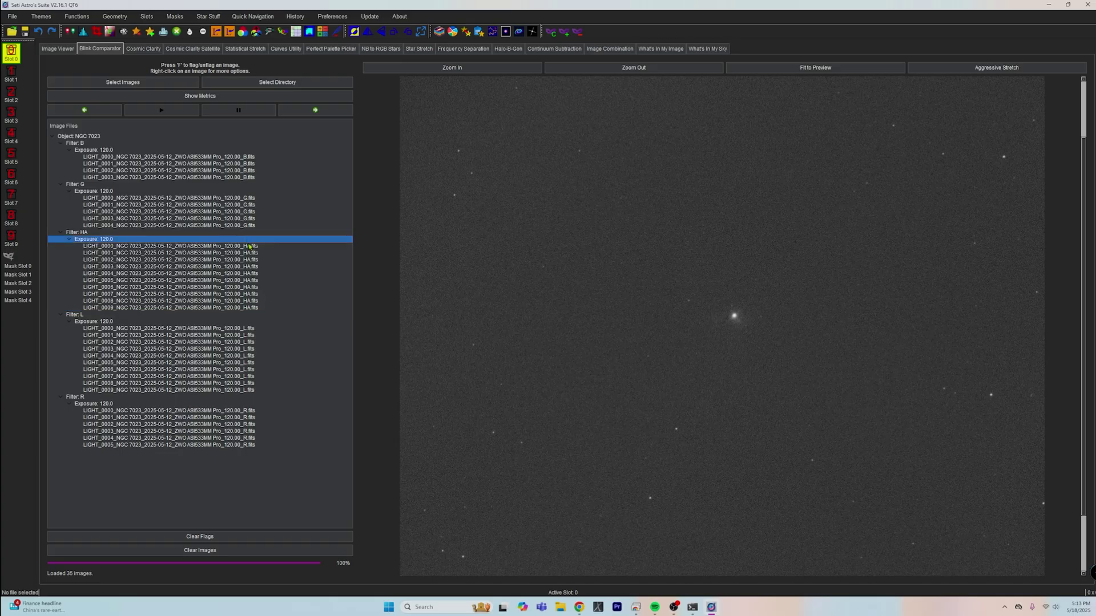
pyautogui.click(250, 246)
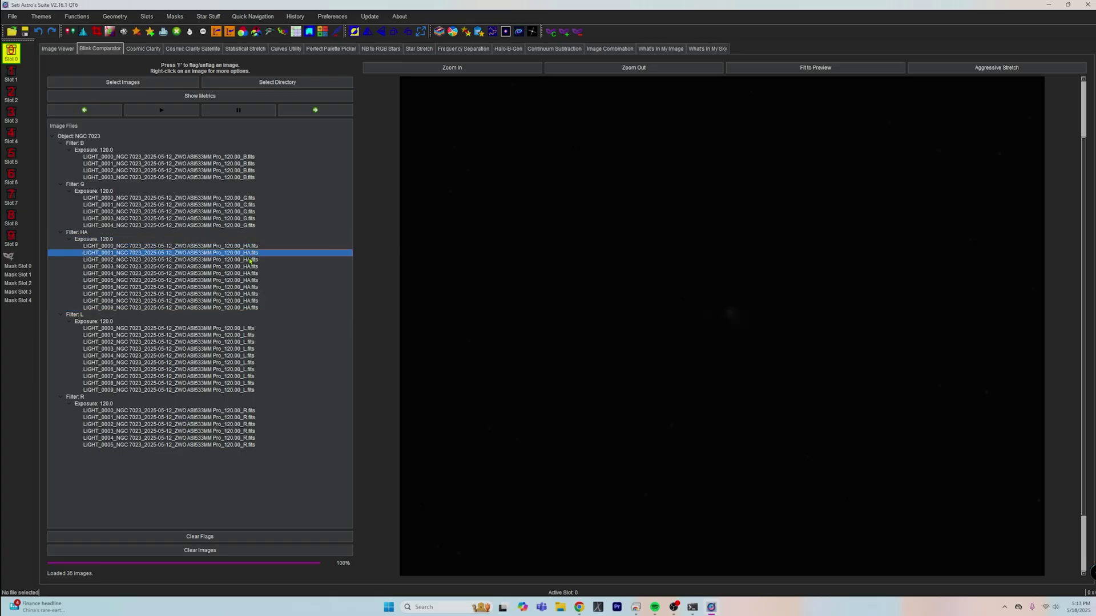
pyautogui.click(252, 254)
pyautogui.click(250, 261)
pyautogui.click(251, 266)
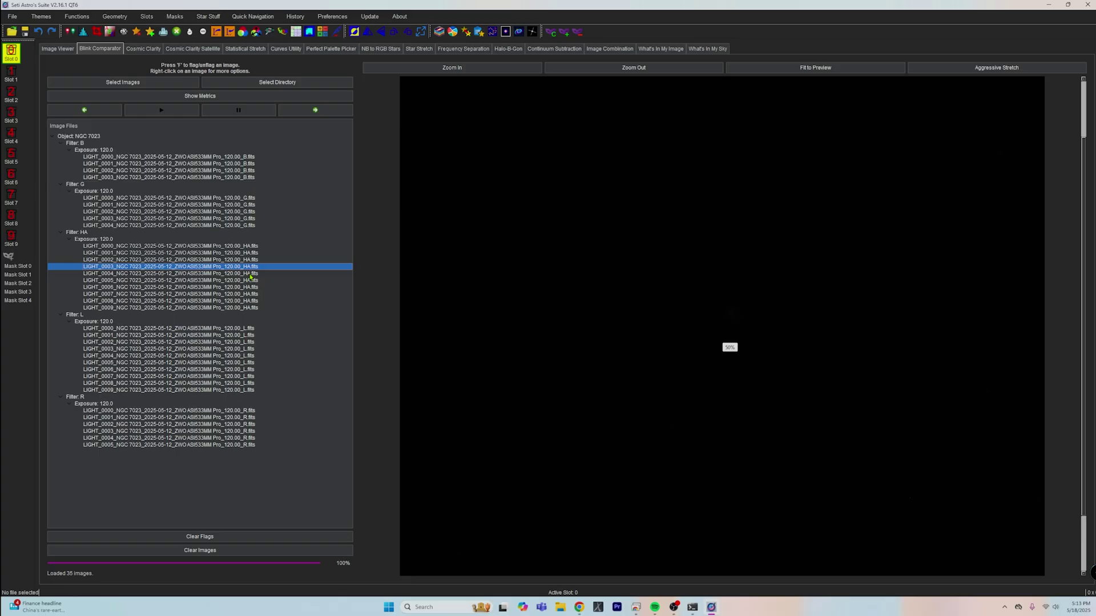
pyautogui.click(251, 274)
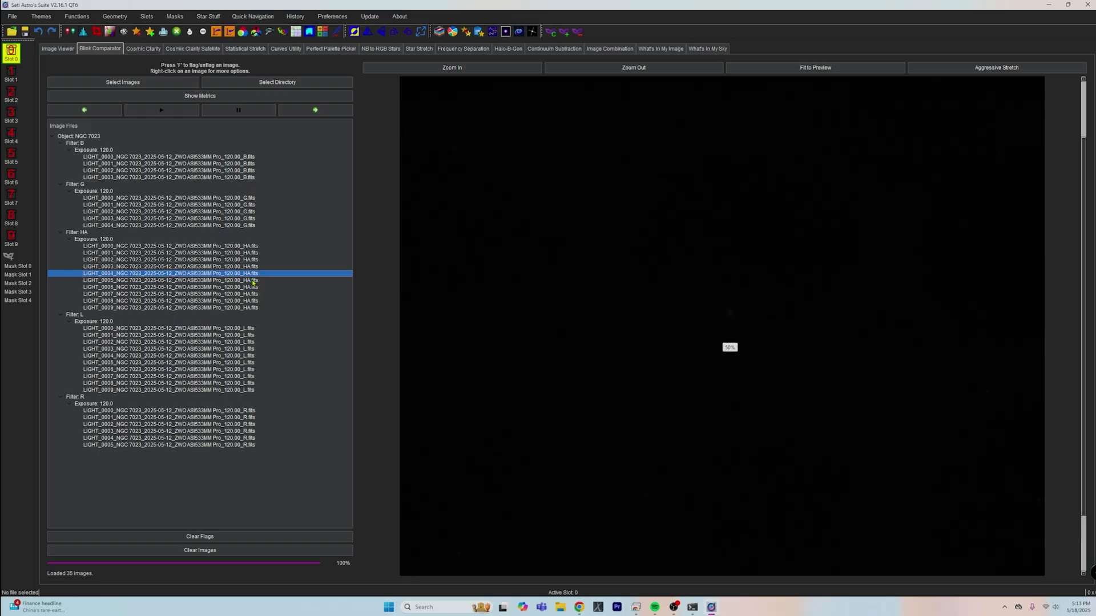
pyautogui.click(253, 280)
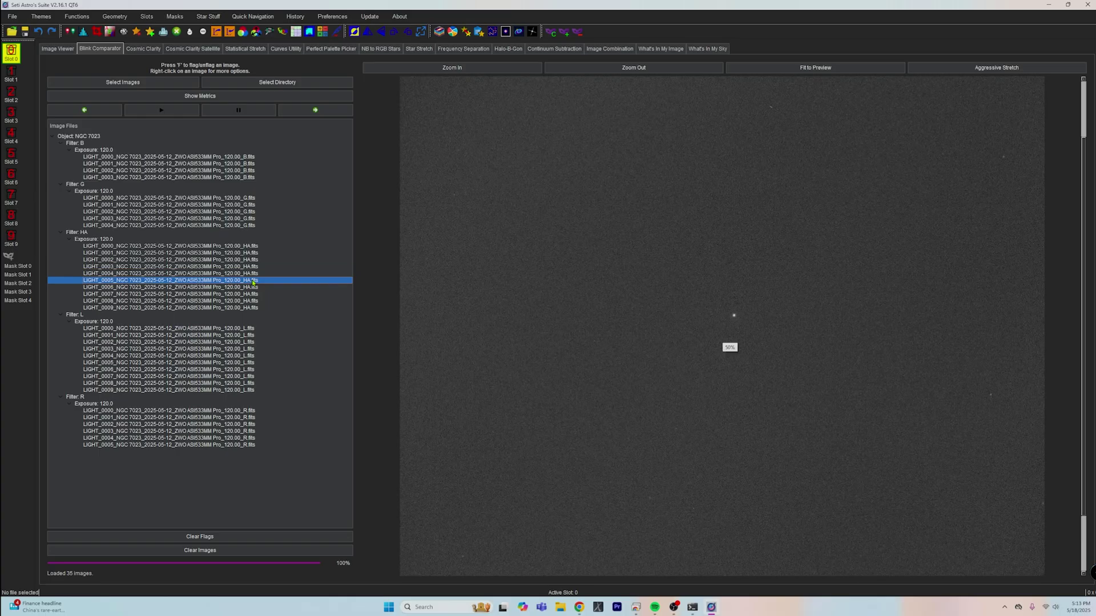
pyautogui.click(245, 248)
pyautogui.click(249, 255)
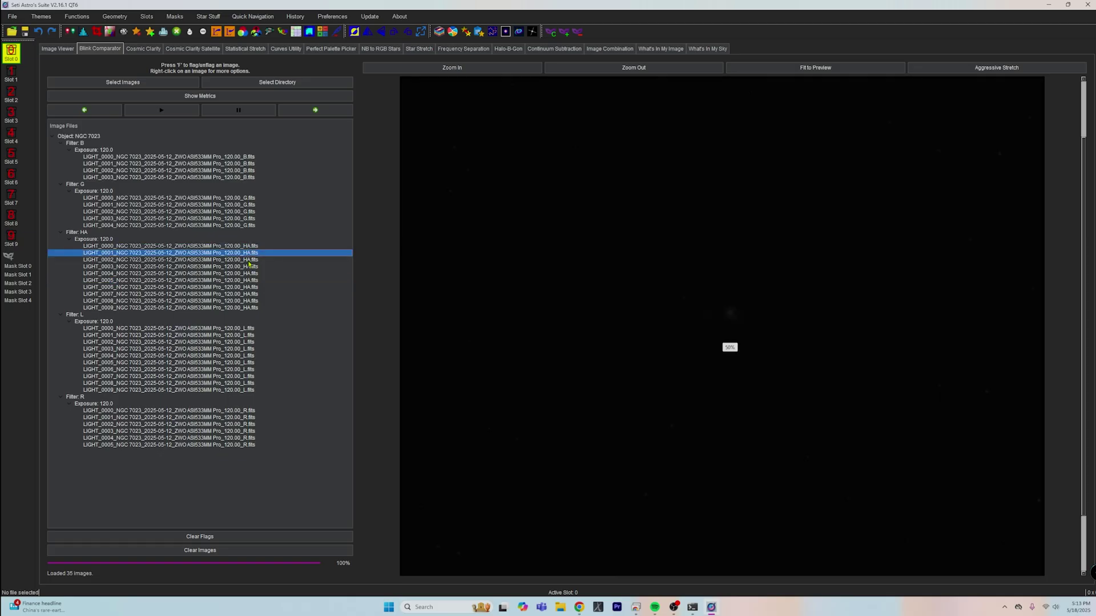
pyautogui.click(249, 261)
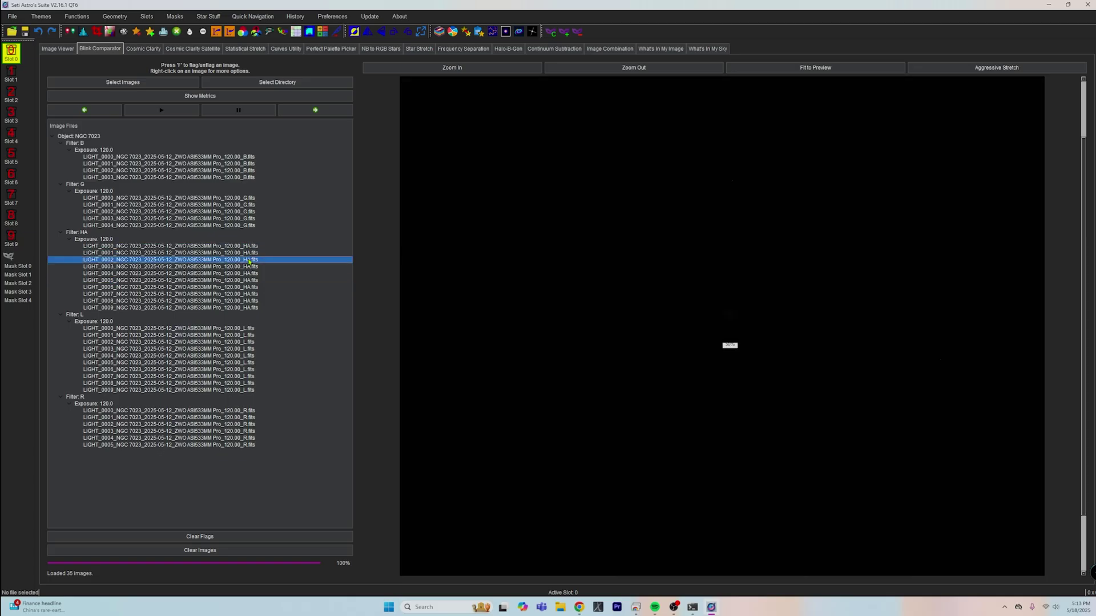
pyautogui.click(250, 268)
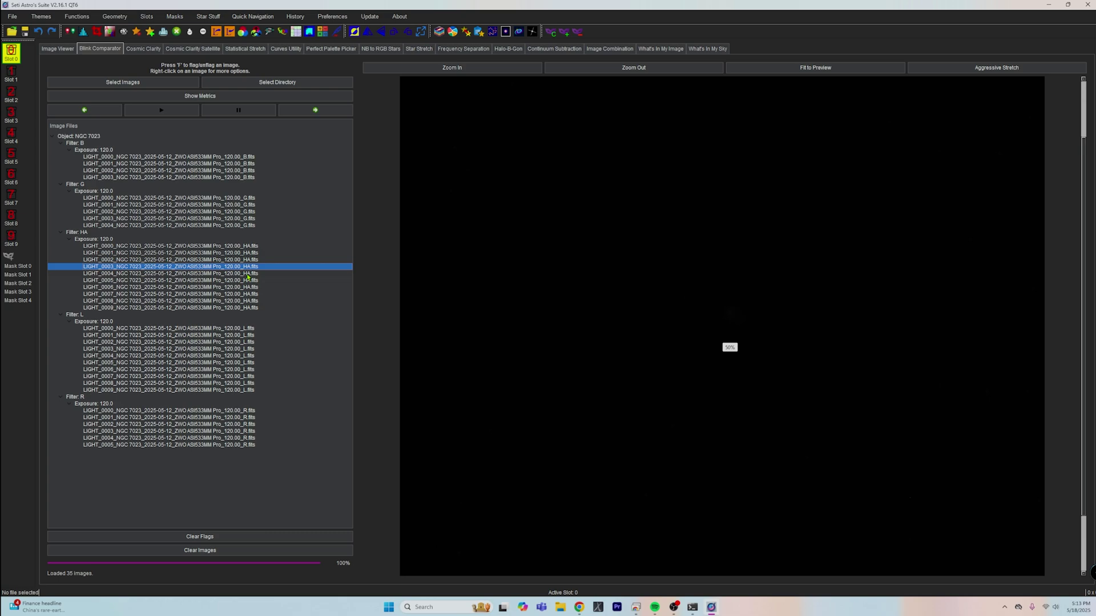
pyautogui.click(248, 274)
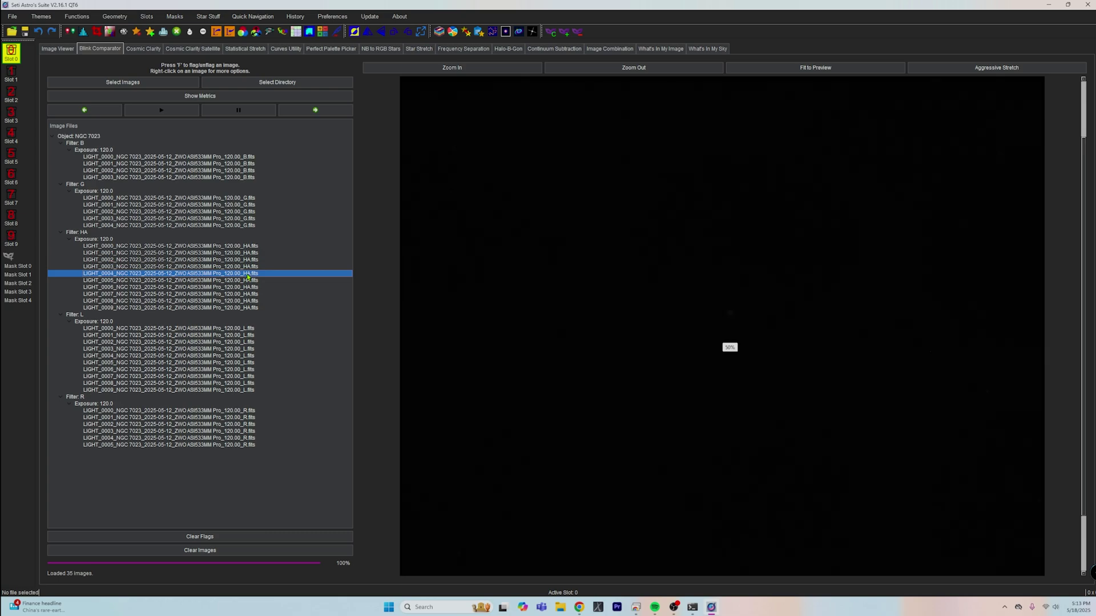
# Return to the first HA frame and step through to the last HA frame
pyautogui.click(239, 249)
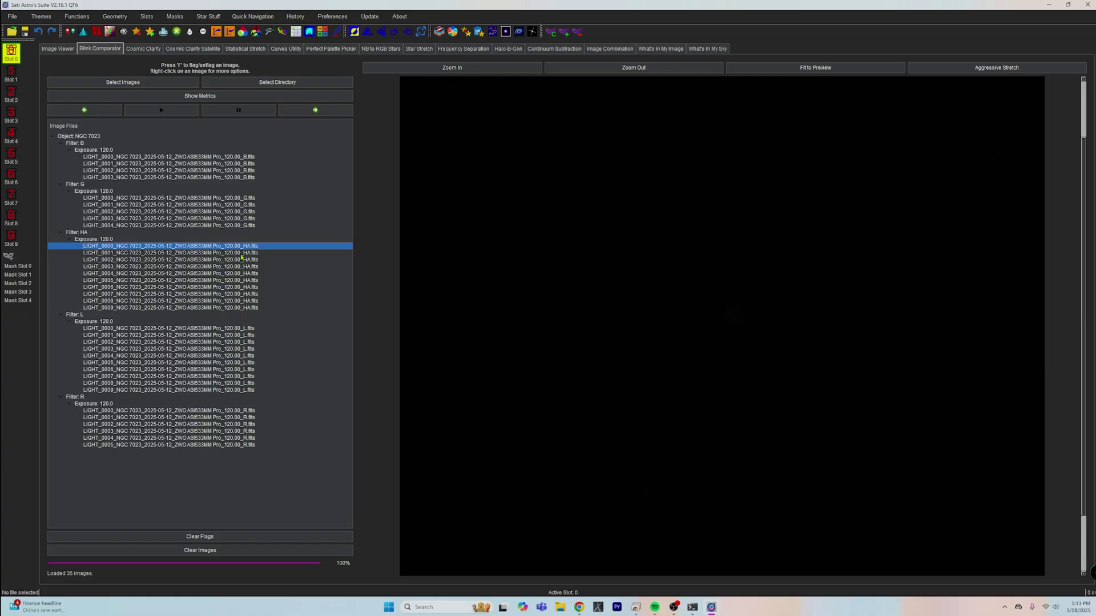
pyautogui.press('Down')
pyautogui.press('Down')
pyautogui.press('Down')
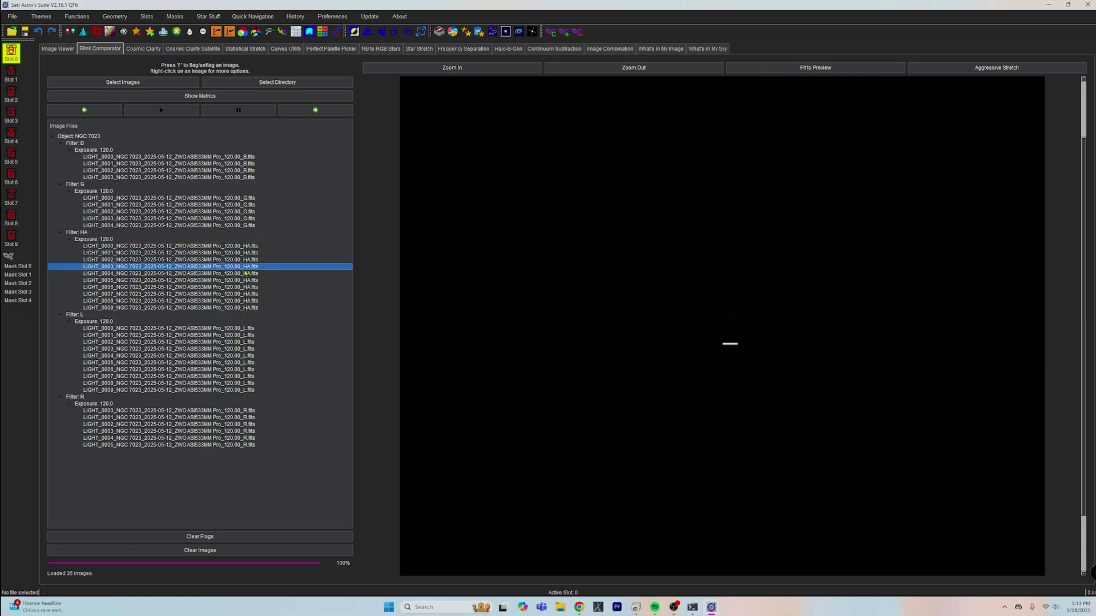
pyautogui.press('Down')
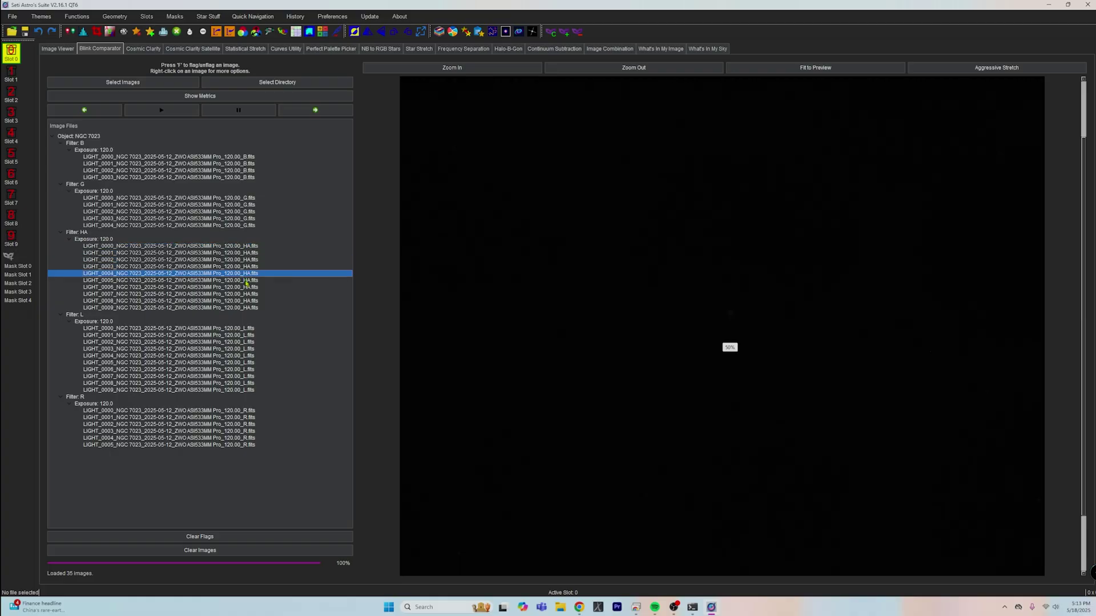
pyautogui.click(246, 281)
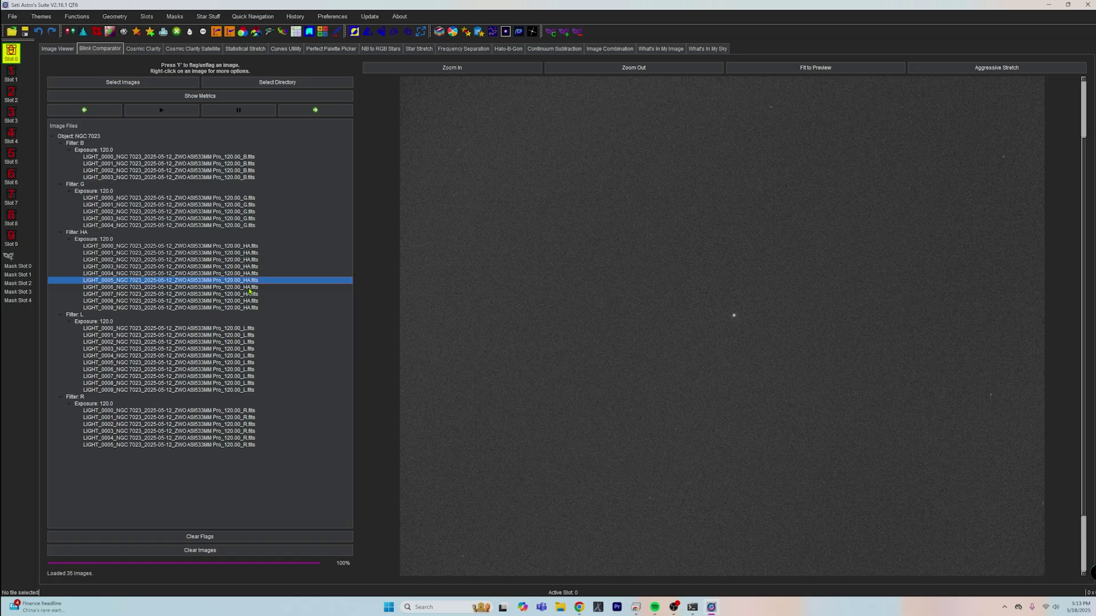
pyautogui.click(248, 288)
pyautogui.click(250, 294)
pyautogui.click(251, 301)
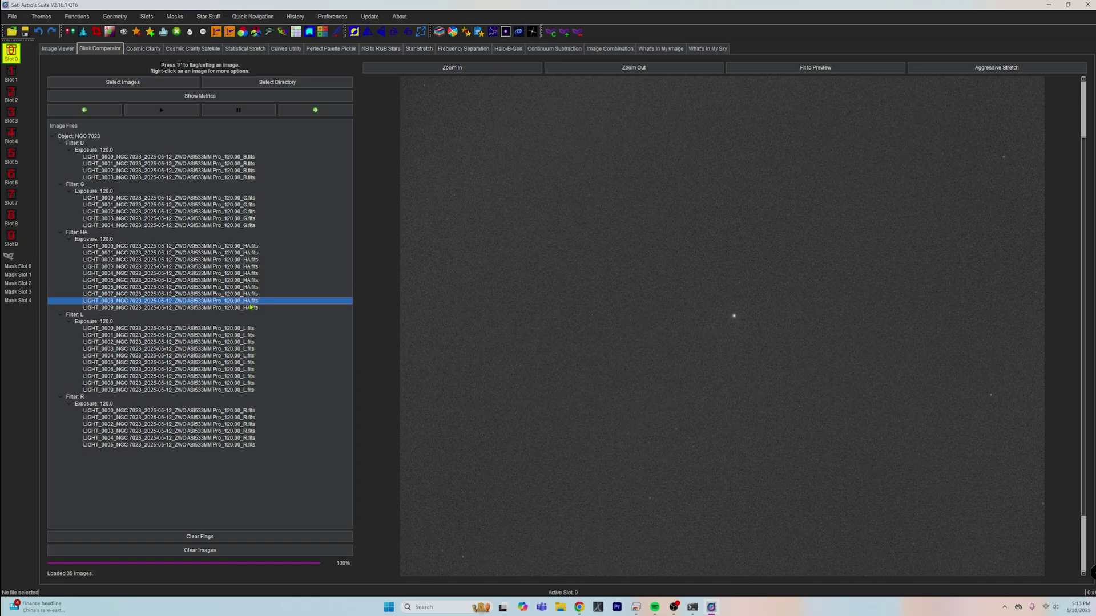
pyautogui.click(253, 309)
# Blink through the L frames from the first to the last
pyautogui.click(249, 329)
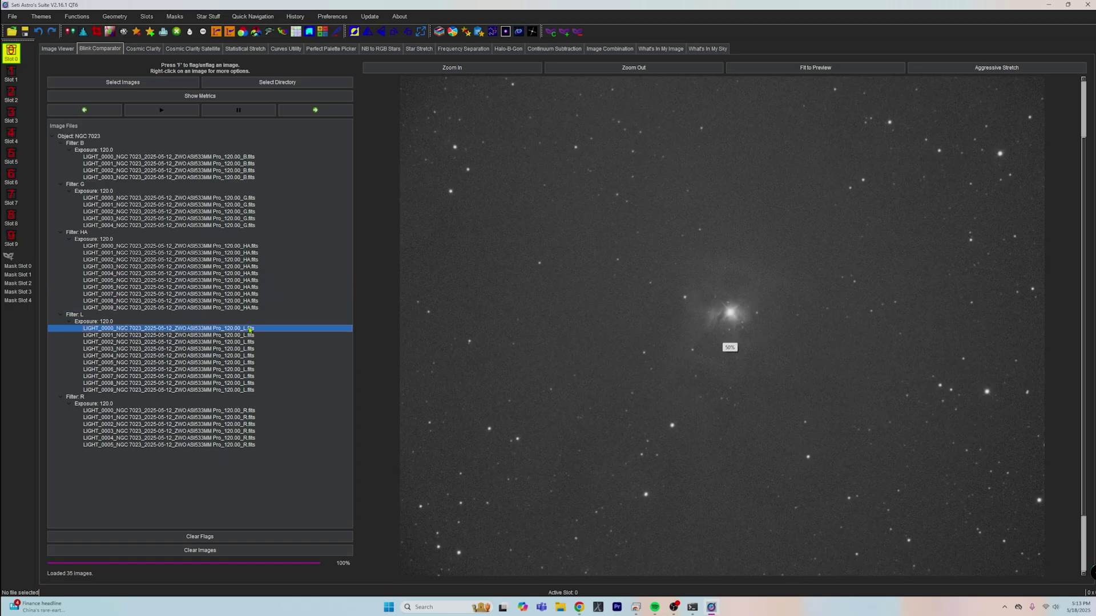
pyautogui.click(328, 113)
pyautogui.click(329, 113)
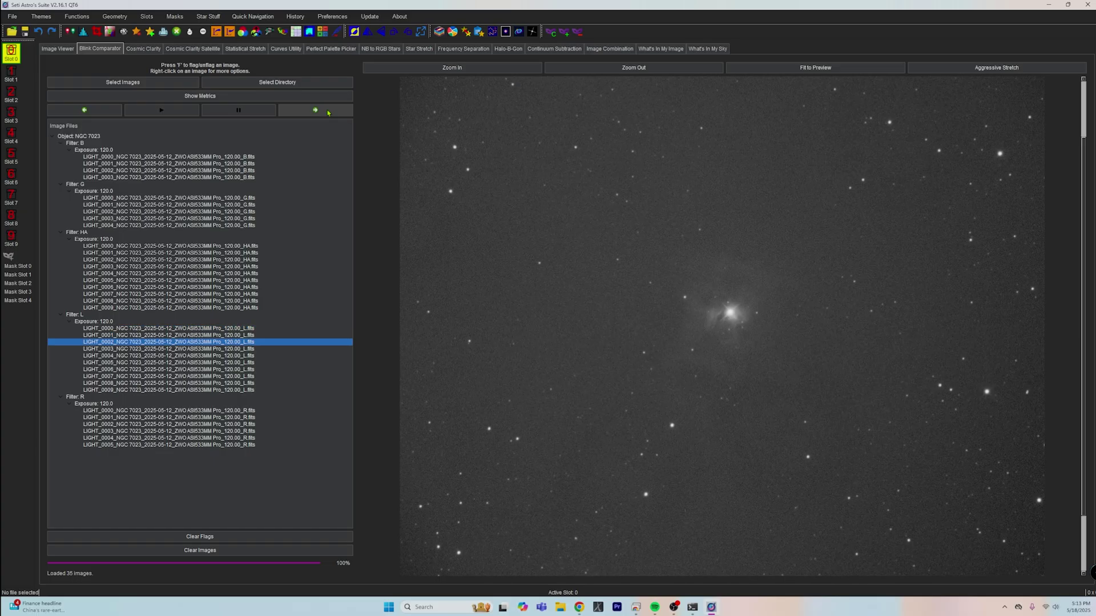
pyautogui.click(328, 112)
pyautogui.click(328, 112)
pyautogui.click(328, 112)
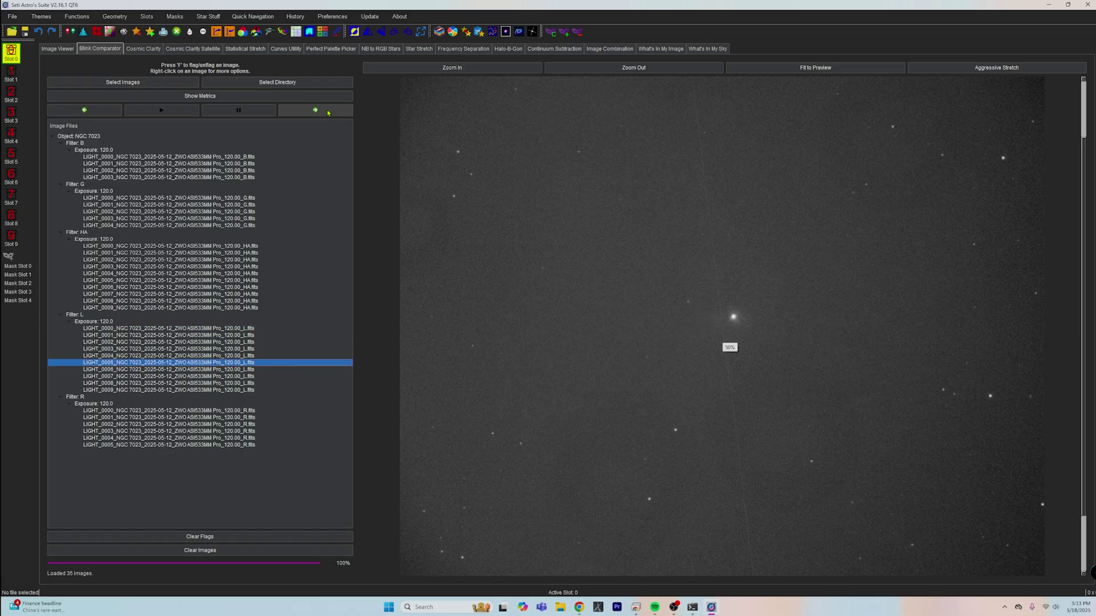
pyautogui.click(328, 112)
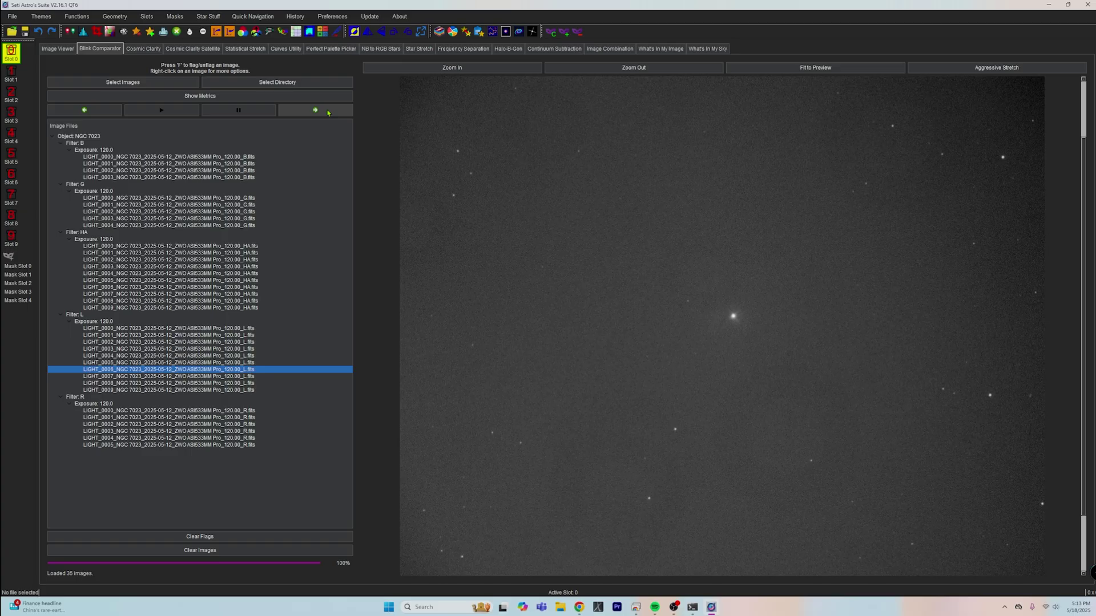
pyautogui.click(328, 112)
pyautogui.click(328, 112)
pyautogui.click(328, 113)
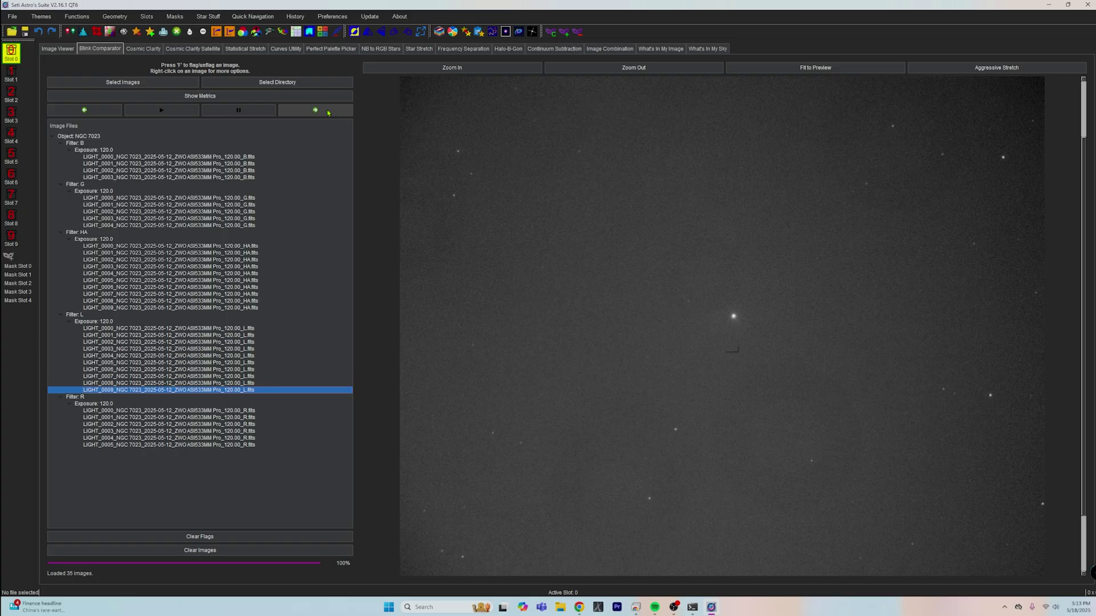
# Step through the first five R frames, then jump back to the first HA frame
pyautogui.click(328, 112)
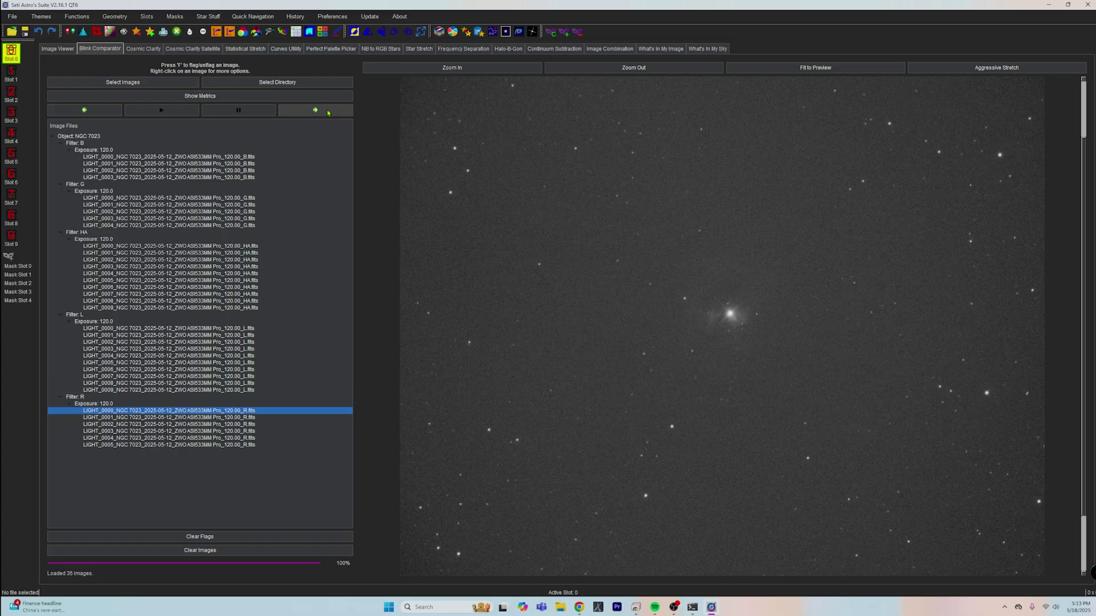
pyautogui.click(329, 112)
pyautogui.click(328, 112)
pyautogui.click(328, 113)
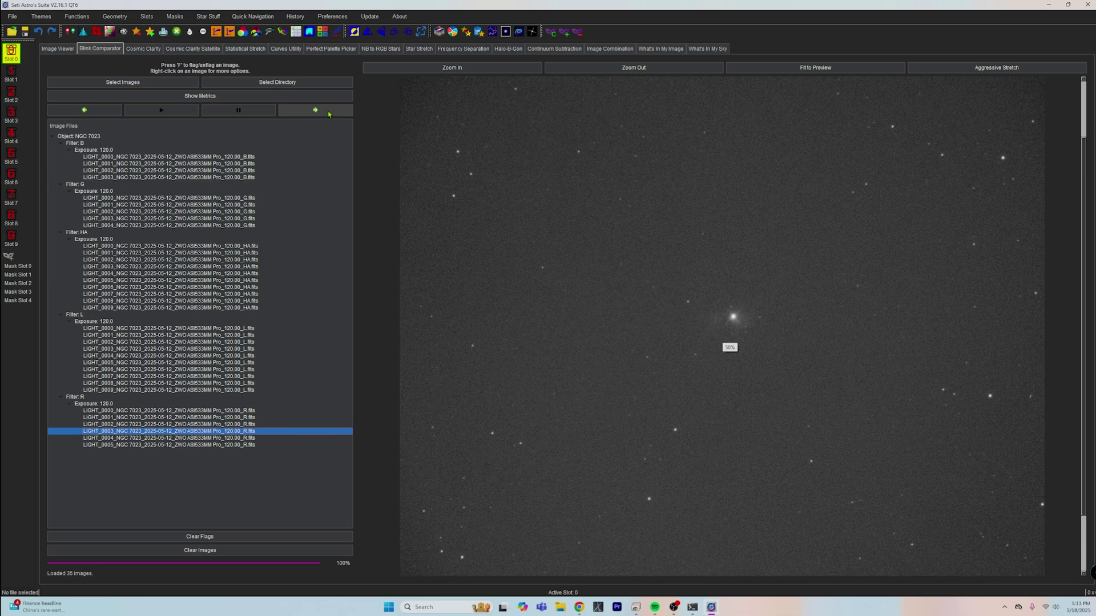
pyautogui.click(330, 113)
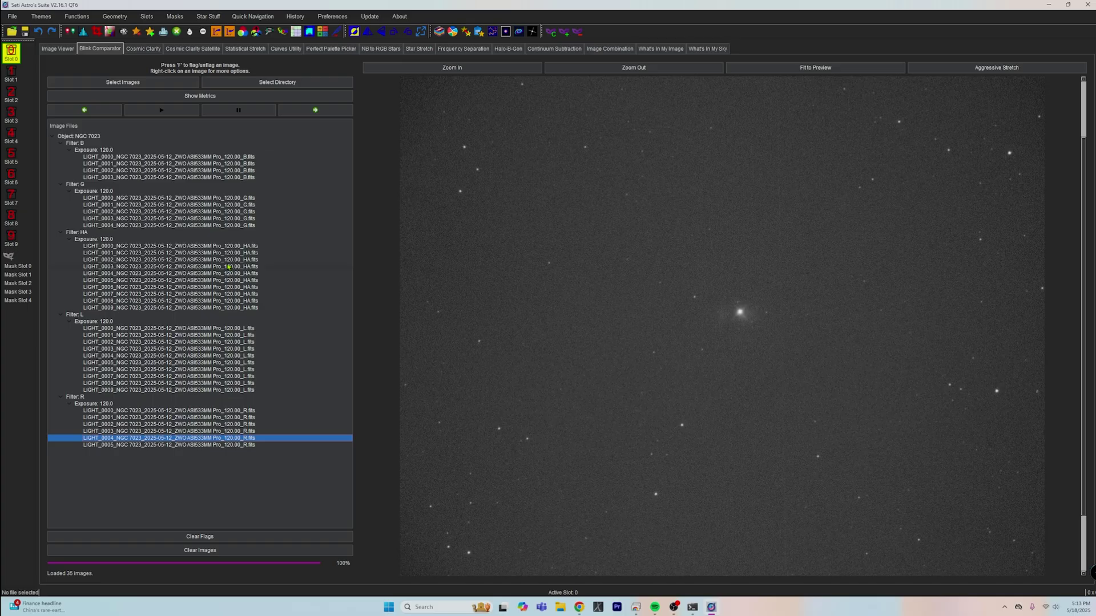
pyautogui.click(227, 246)
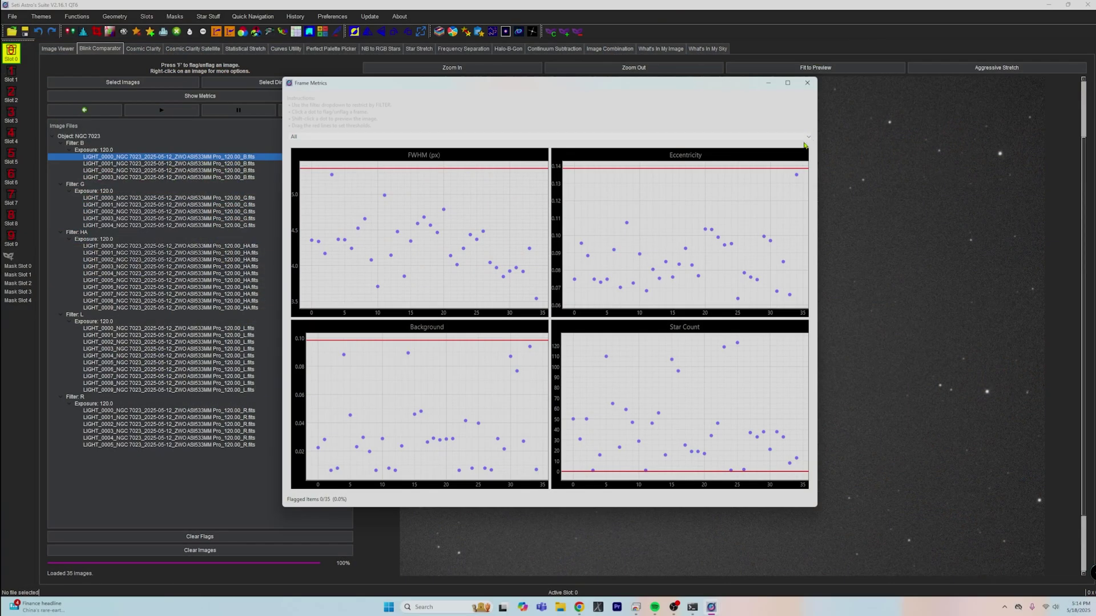
# Show Frame Metrics for the L-filter frames only and enlarge the metrics window
pyautogui.click(809, 139)
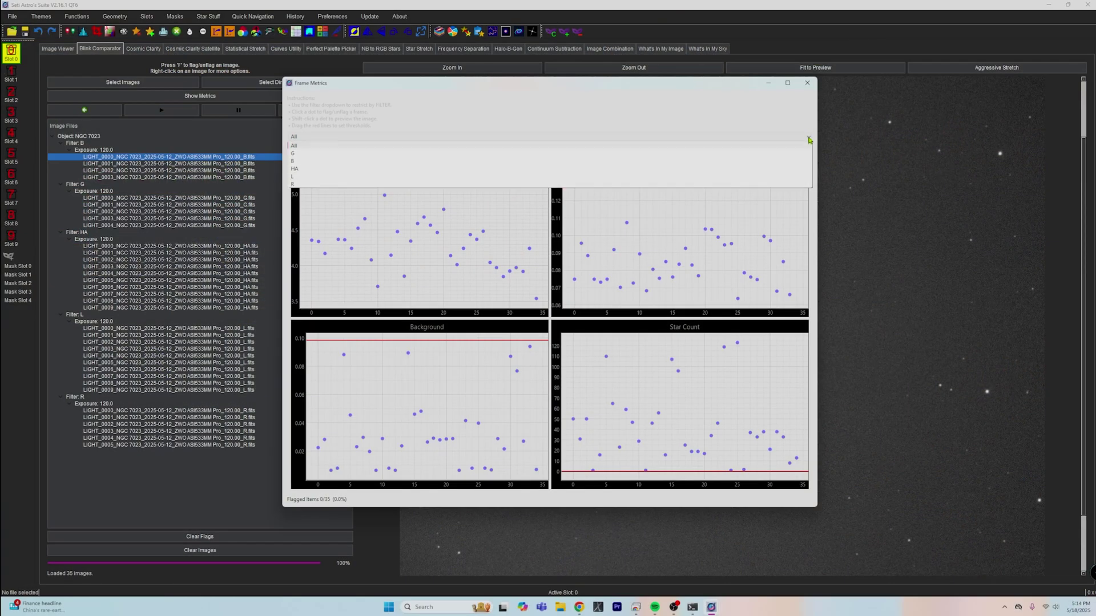
pyautogui.click(784, 178)
pyautogui.moveTo(816, 508); pyautogui.dragTo(1003, 584)
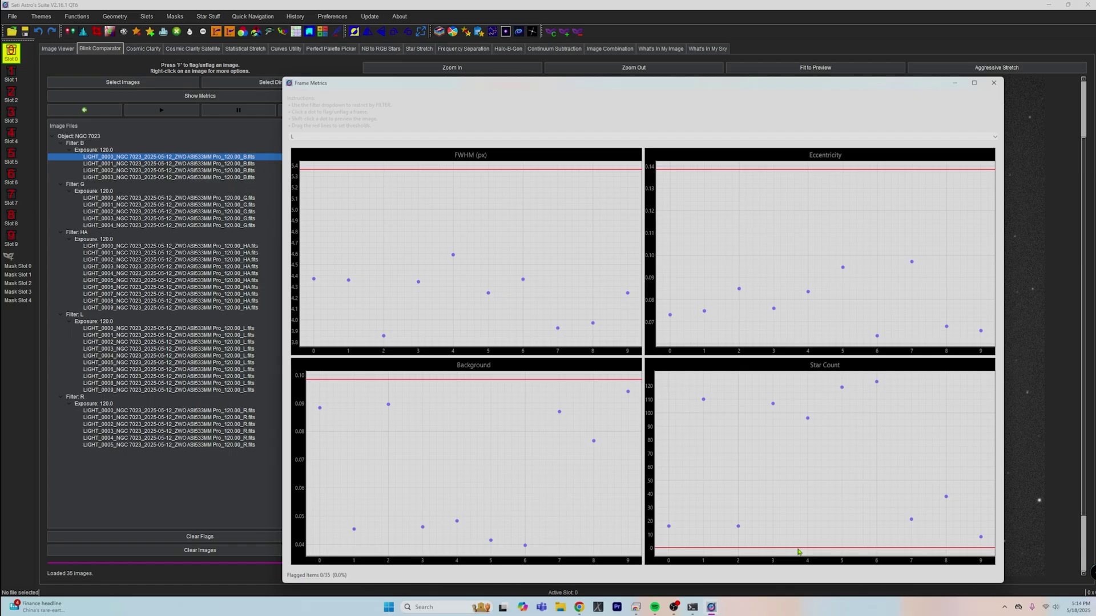
# Lower the Eccentricity threshold and raise the Star Count threshold to about 25
pyautogui.moveTo(806, 549); pyautogui.dragTo(812, 546)
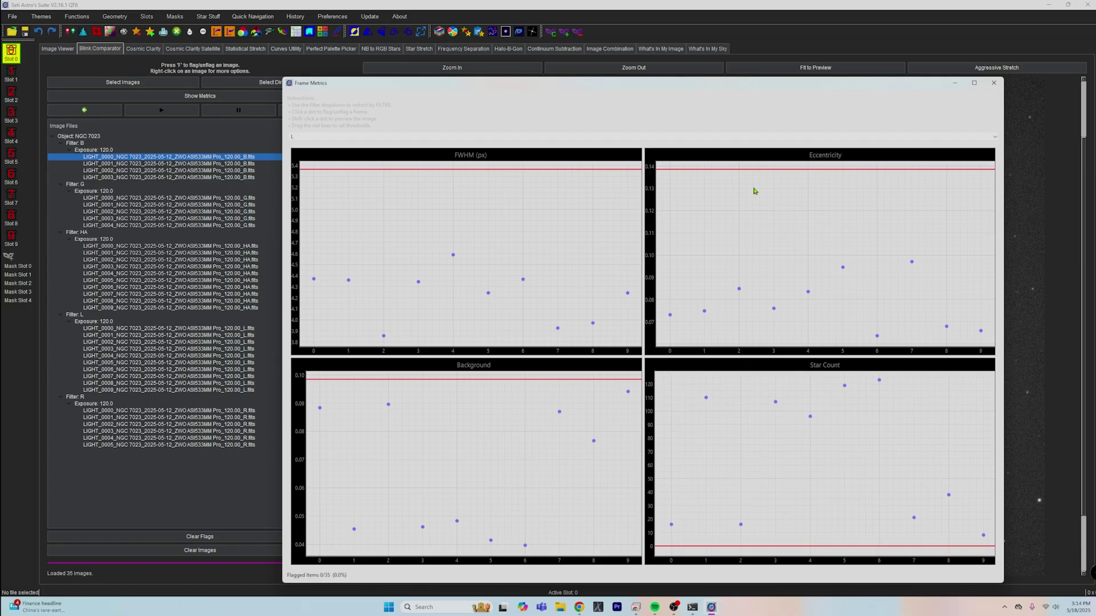
pyautogui.moveTo(773, 173); pyautogui.dragTo(784, 271)
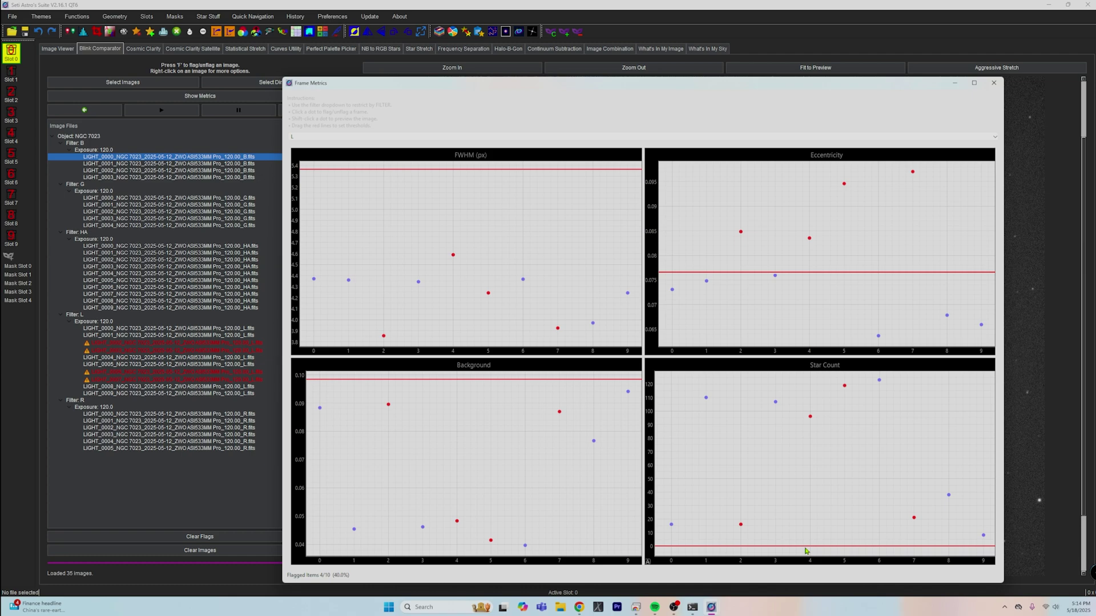
pyautogui.moveTo(806, 547); pyautogui.dragTo(835, 505)
pyautogui.scroll(1, 831, 473)
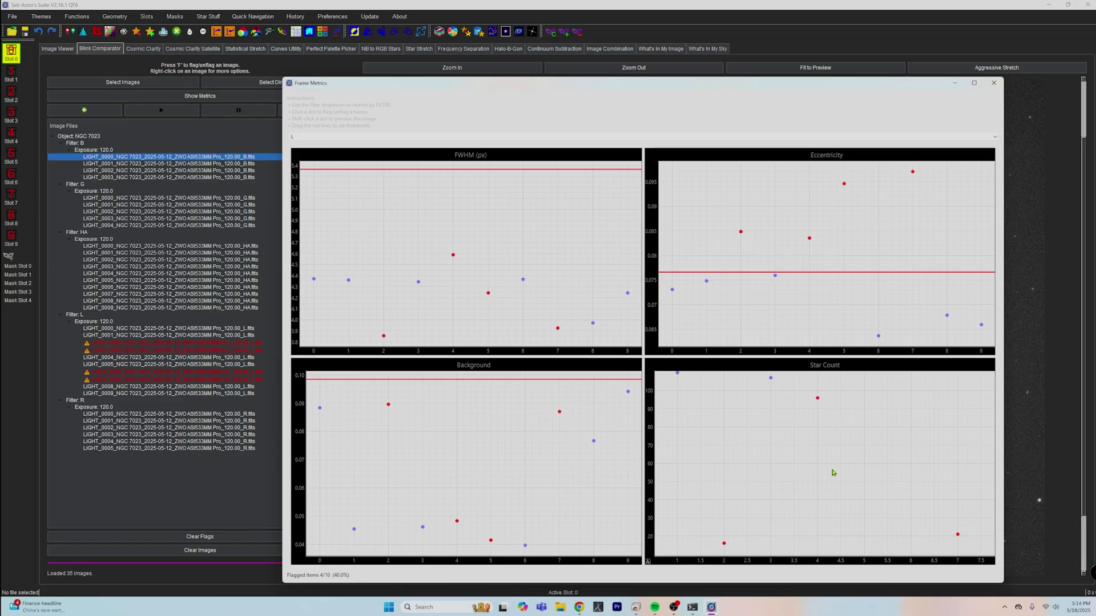
pyautogui.scroll(-2, 832, 476)
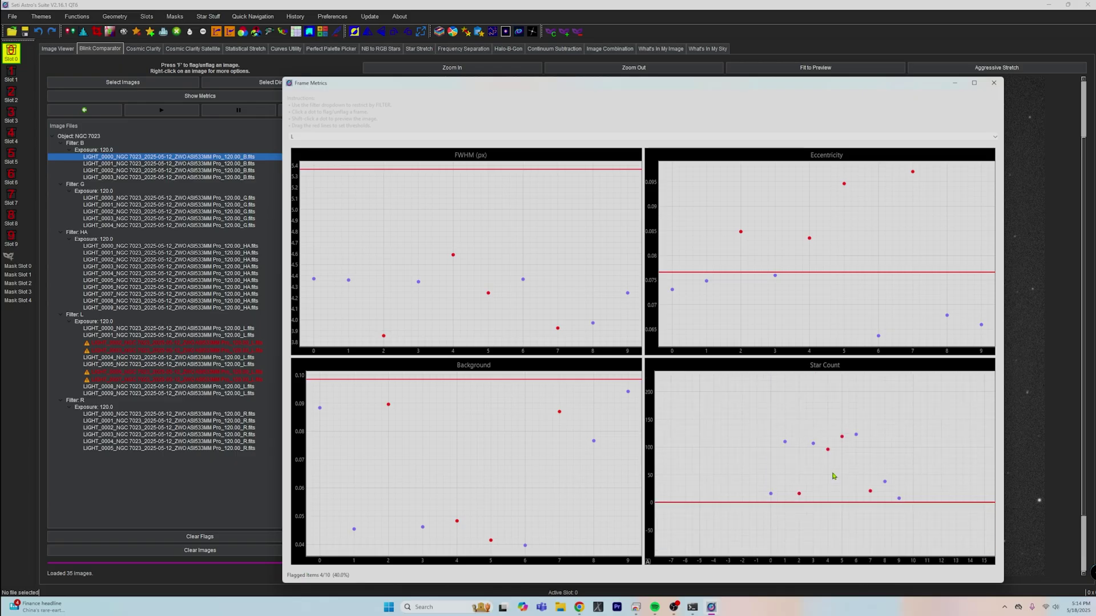
pyautogui.moveTo(825, 504); pyautogui.dragTo(829, 476)
# Move the Star Count threshold to about 100 and the Eccentricity threshold down to about 0.064
pyautogui.scroll(-2, 829, 491)
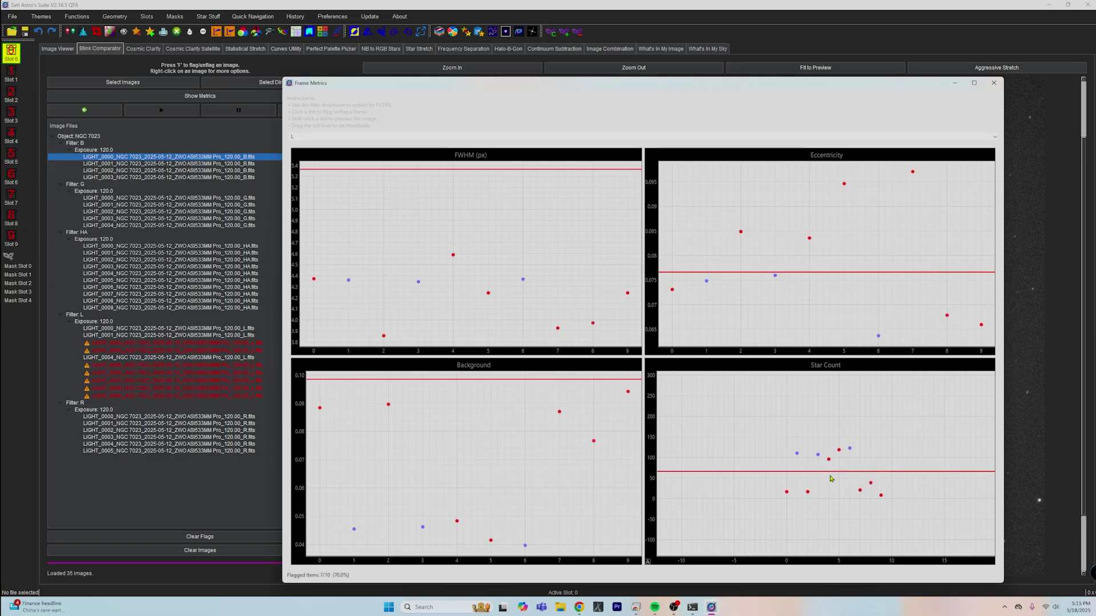
pyautogui.moveTo(833, 475); pyautogui.dragTo(832, 464)
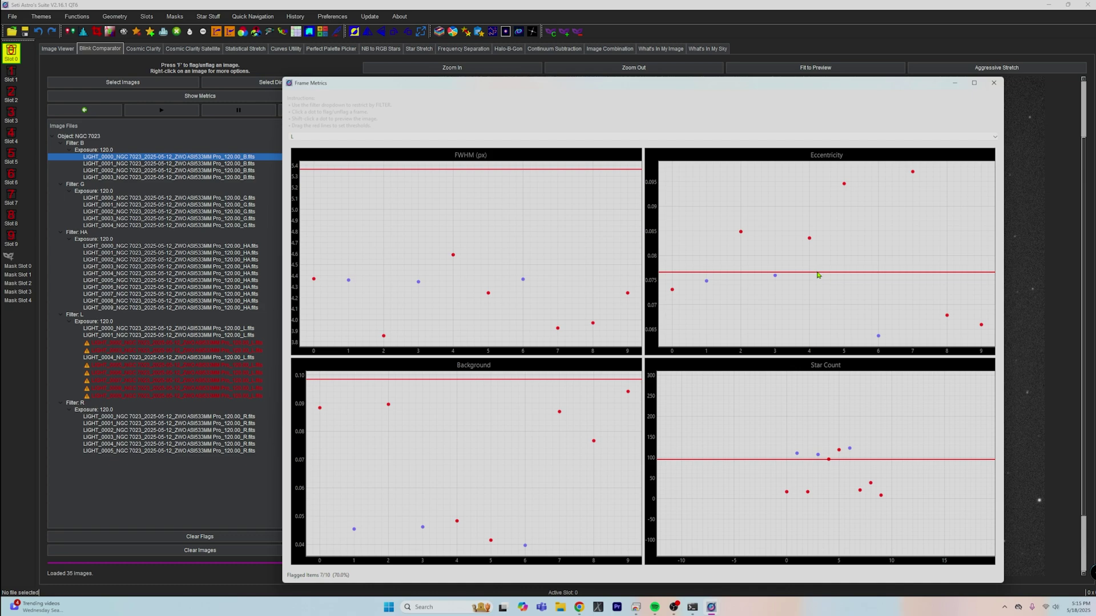
pyautogui.scroll(-1, 817, 275)
pyautogui.scroll(-1, 817, 276)
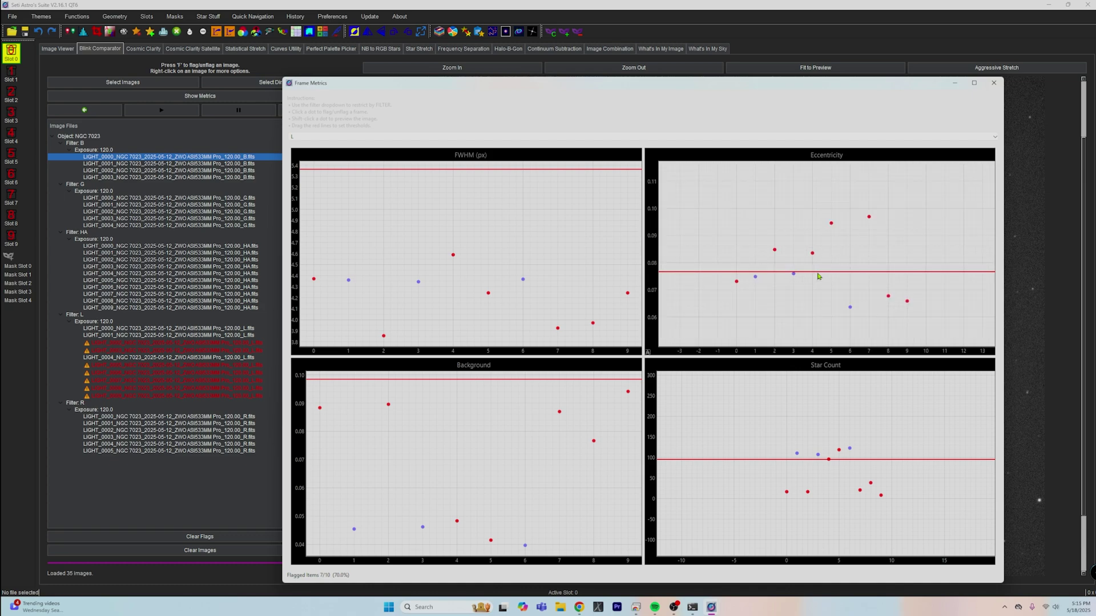
pyautogui.moveTo(818, 275); pyautogui.dragTo(821, 305)
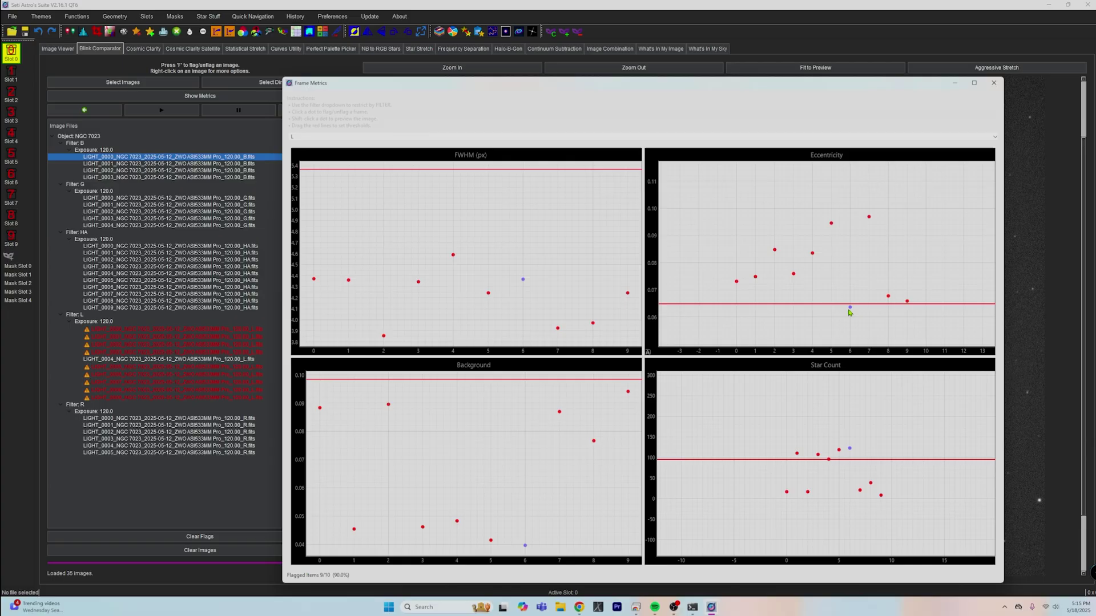